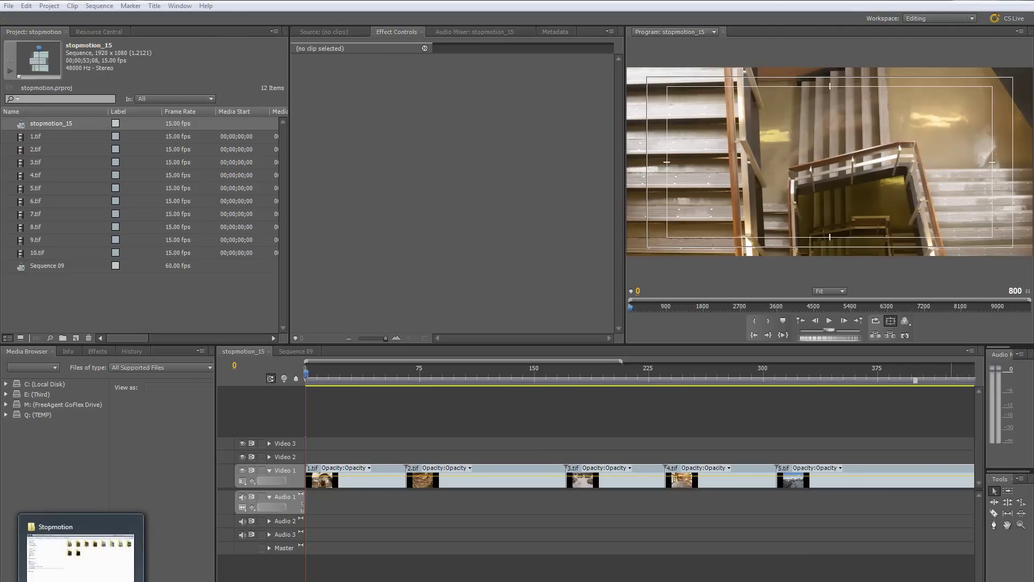
# Switch to the Stopmotion folder in Windows Explorer and look through the TIFF images in folder 5.
pyautogui.click(75, 543)
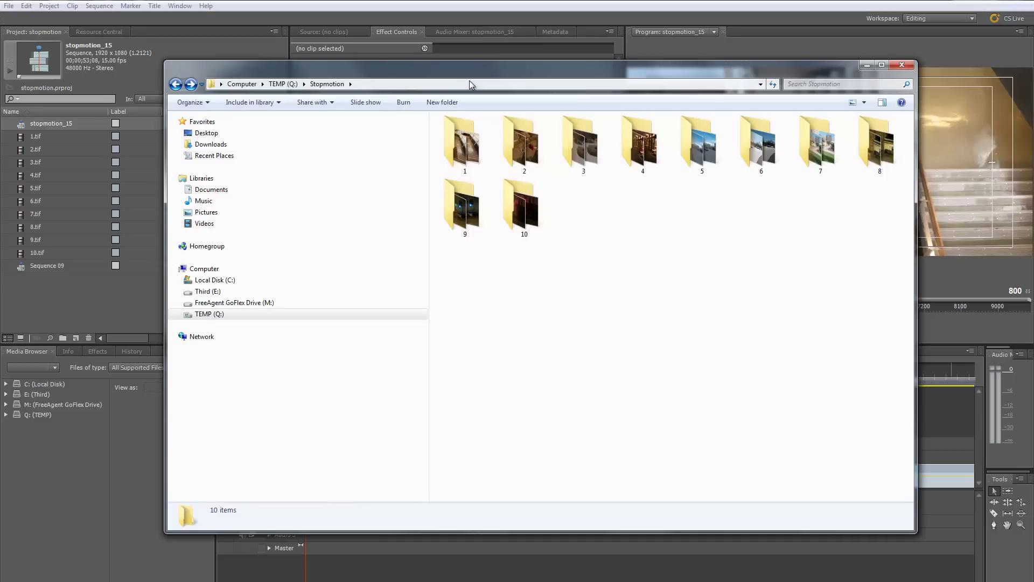
pyautogui.moveTo(477, 70); pyautogui.dragTo(477, 118)
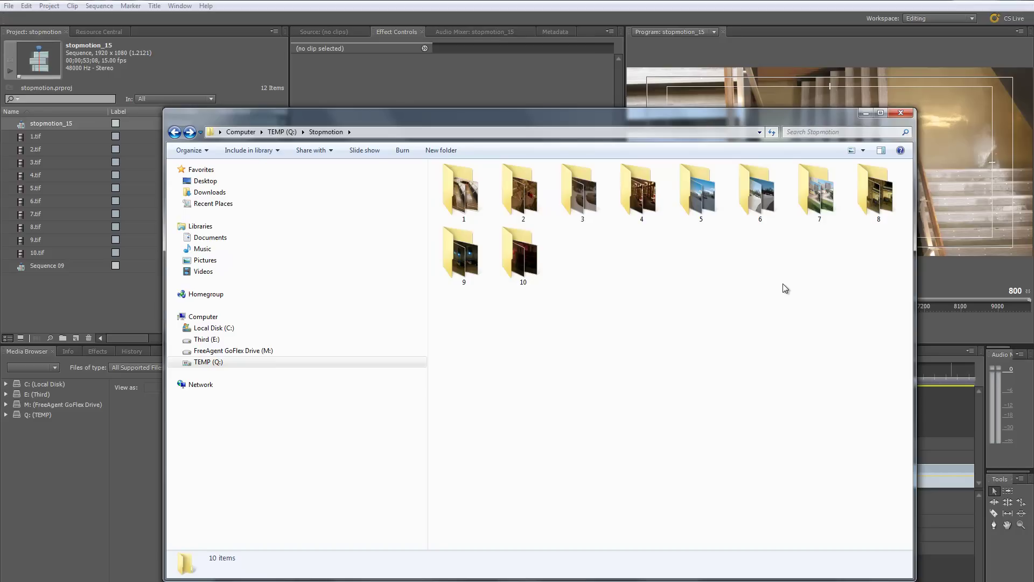
pyautogui.doubleClick(709, 192)
pyautogui.scroll(-5, 566, 302)
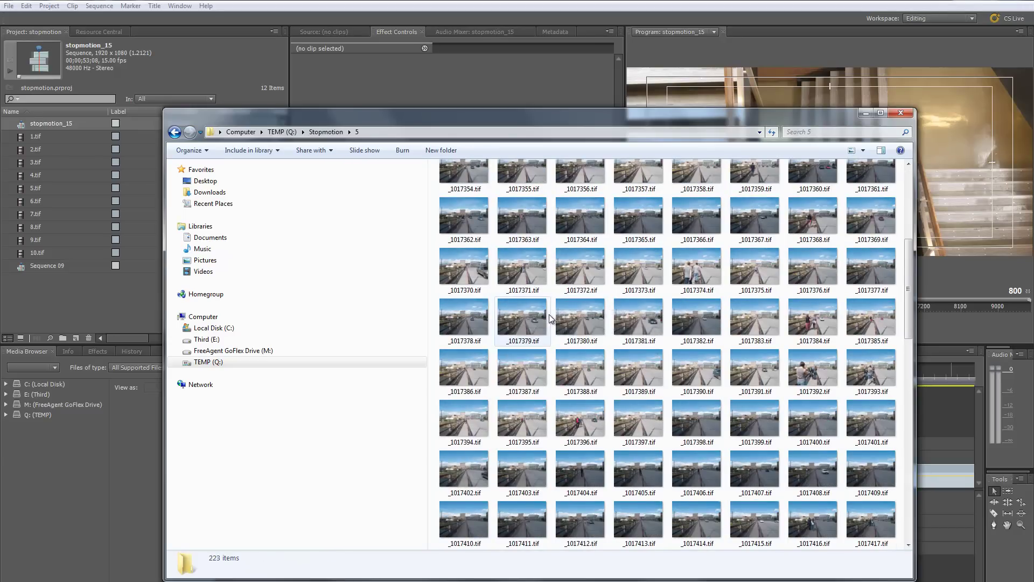
pyautogui.scroll(-1, 665, 356)
pyautogui.scroll(-14, 664, 356)
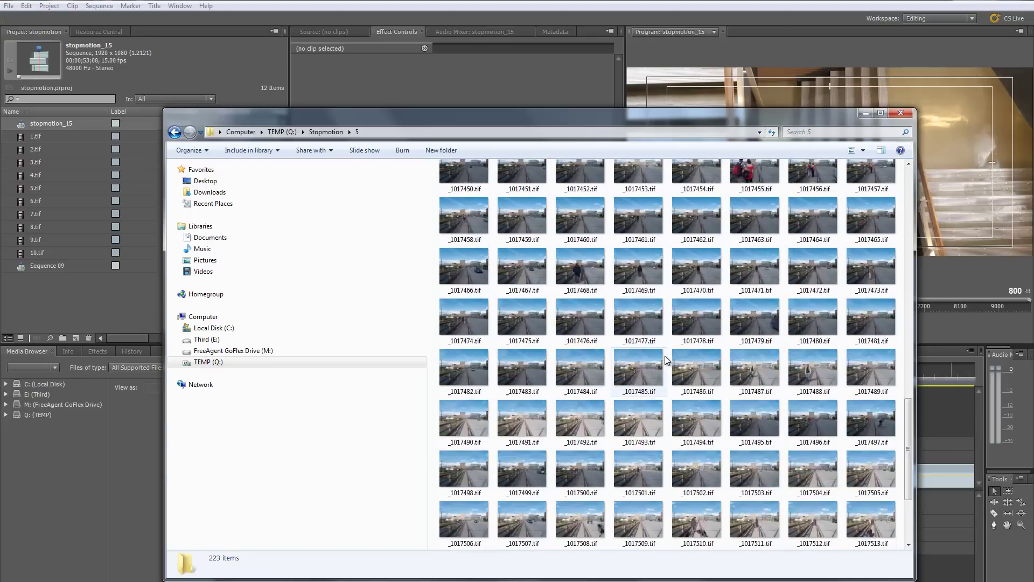
pyautogui.scroll(8, 665, 356)
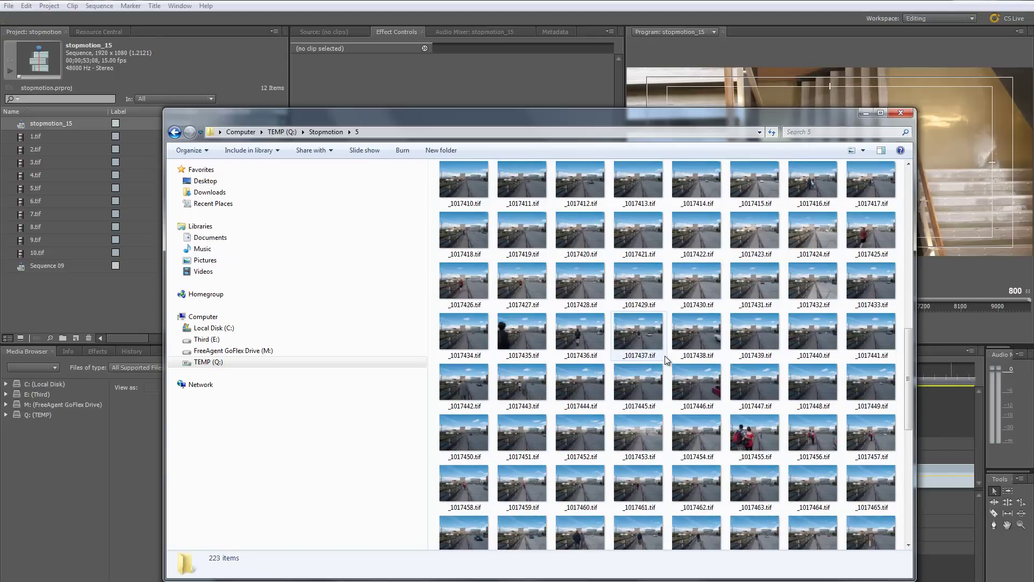
pyautogui.click(174, 132)
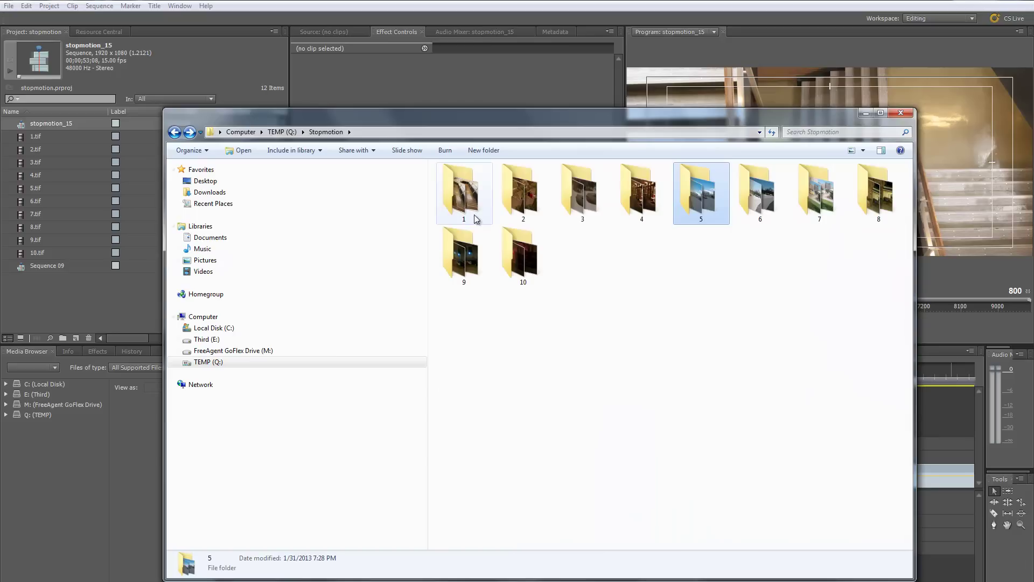
# View the image files in folder 1 and check the combined properties of all ten numbered folders.
pyautogui.moveTo(872, 334); pyautogui.dragTo(478, 189)
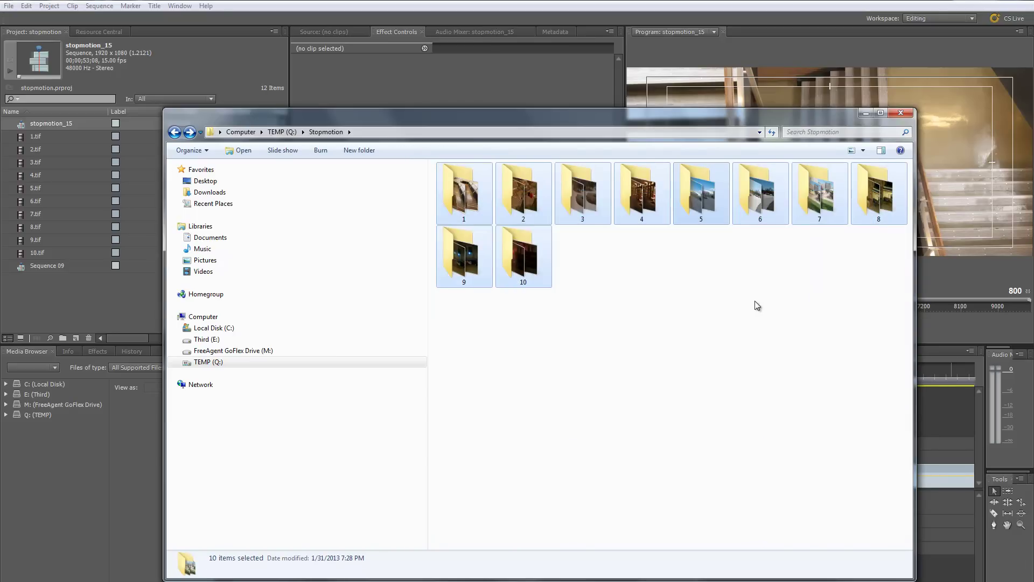
pyautogui.rightClick(455, 208)
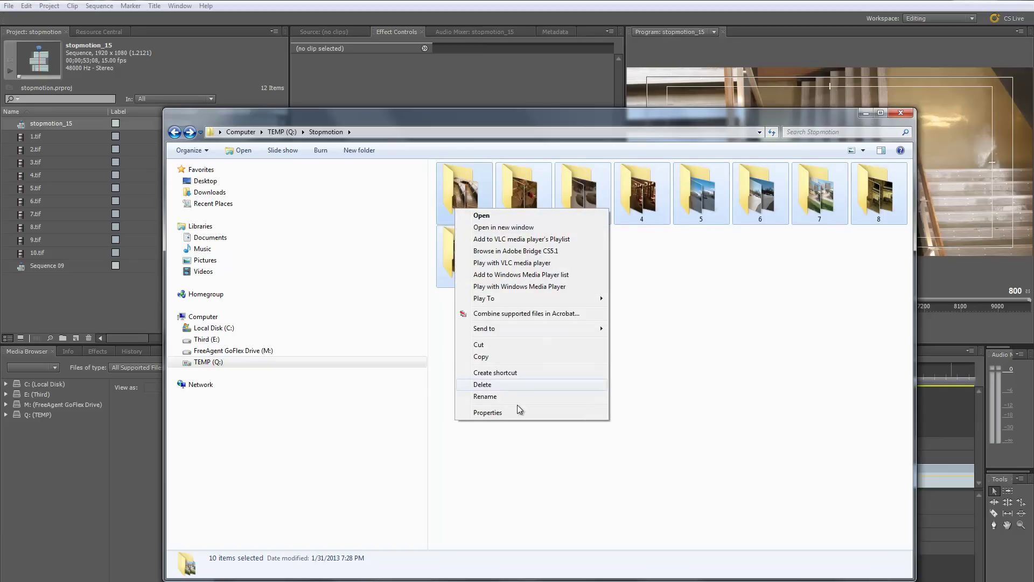
pyautogui.press('Escape')
pyautogui.doubleClick(451, 200)
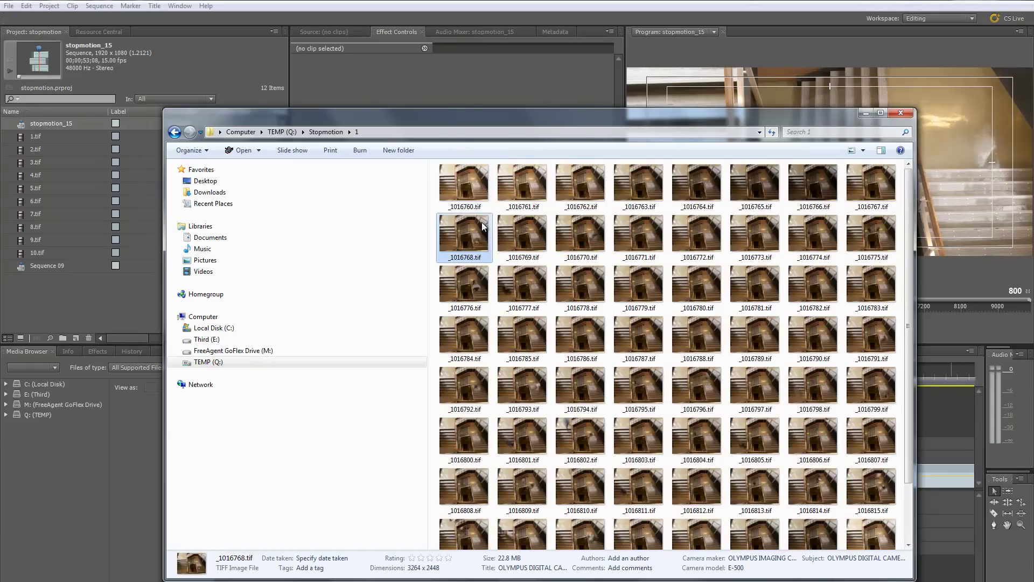
pyautogui.click(173, 132)
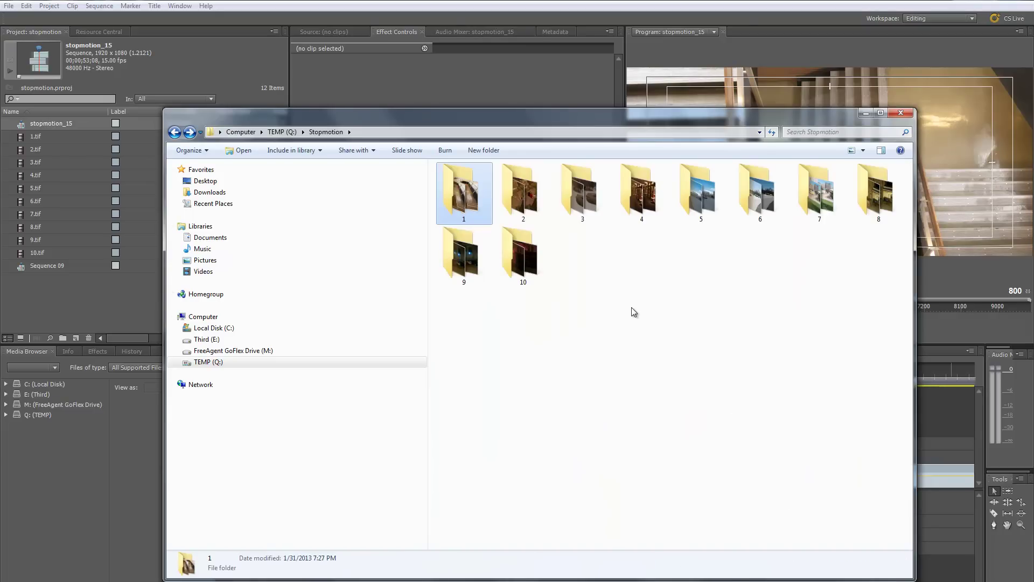
pyautogui.doubleClick(477, 206)
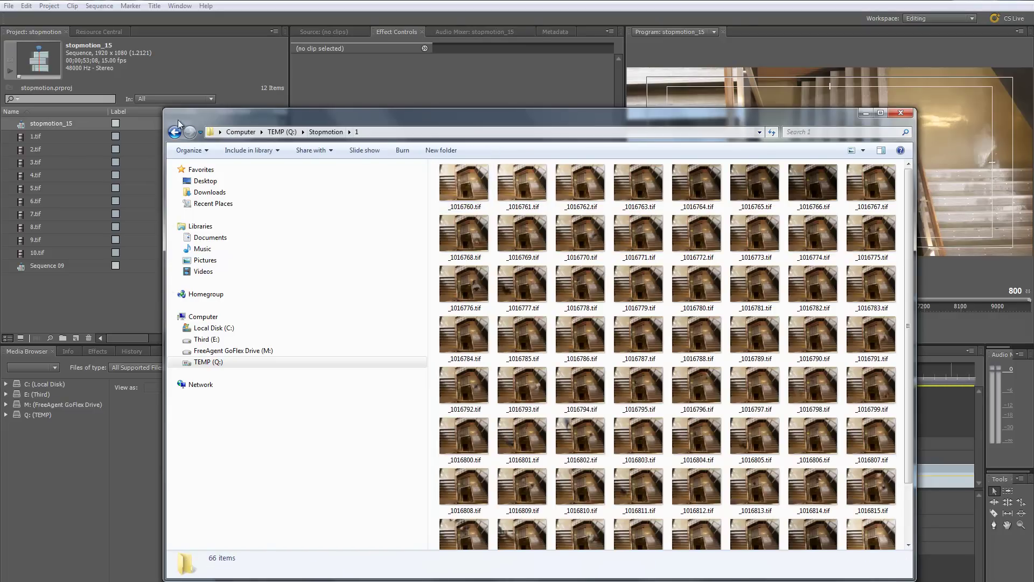
pyautogui.click(174, 132)
pyautogui.moveTo(871, 308); pyautogui.dragTo(452, 198)
pyautogui.rightClick(453, 198)
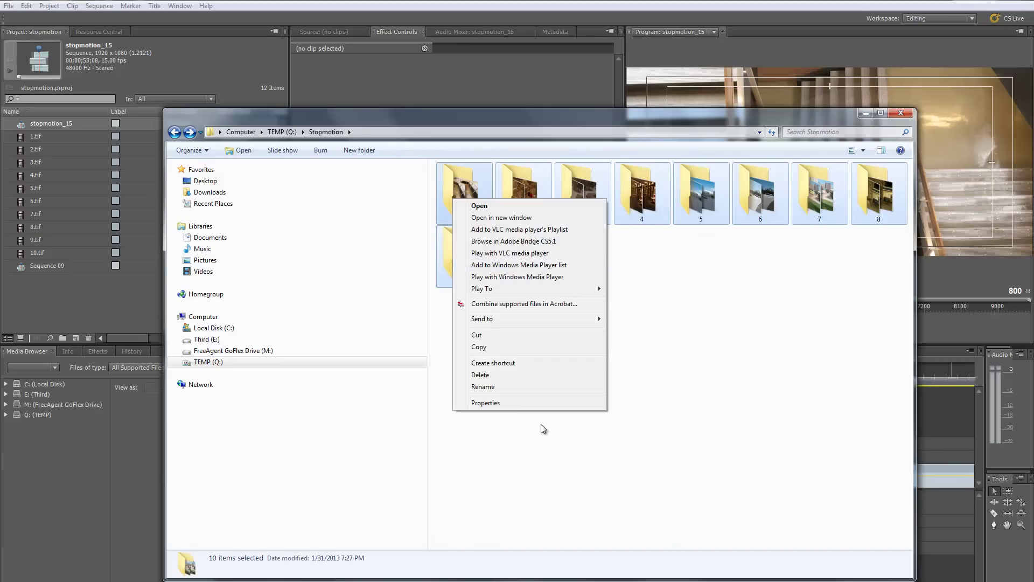
pyautogui.click(507, 406)
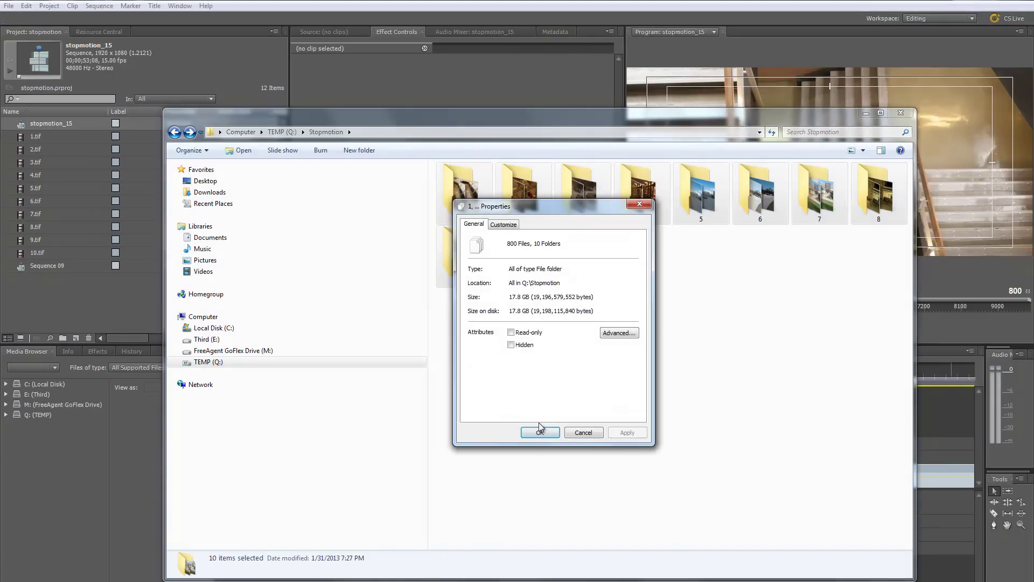
pyautogui.click(583, 433)
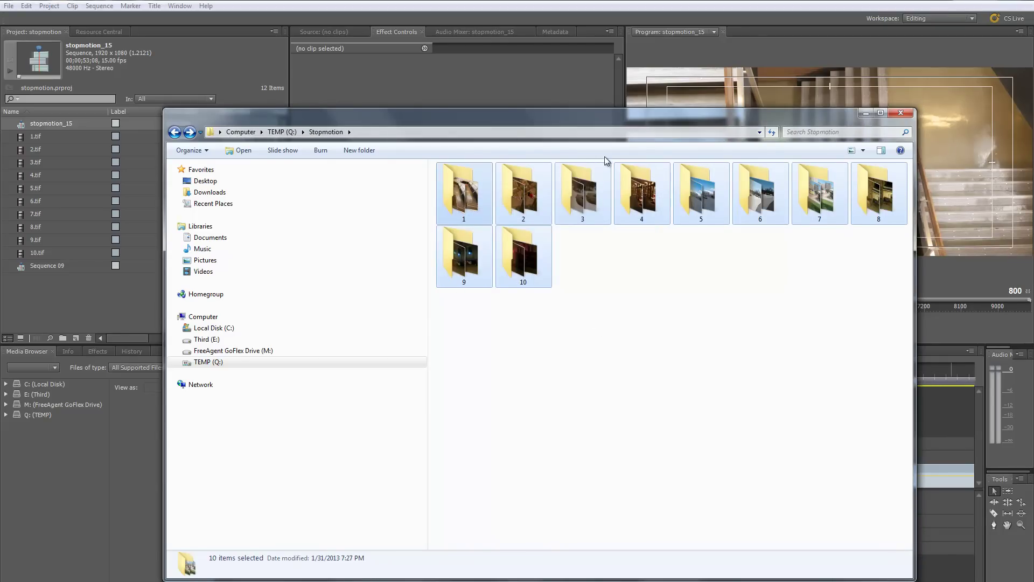
# Review the numbered image files in folder 5 once more and switch back to Premiere Pro.
pyautogui.click(752, 293)
pyautogui.doubleClick(717, 202)
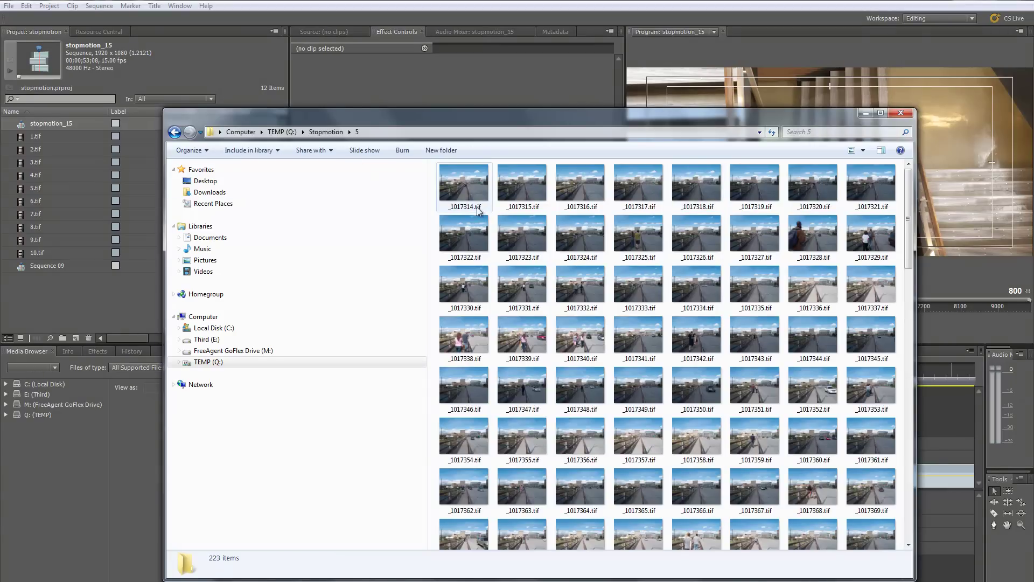
pyautogui.click(174, 133)
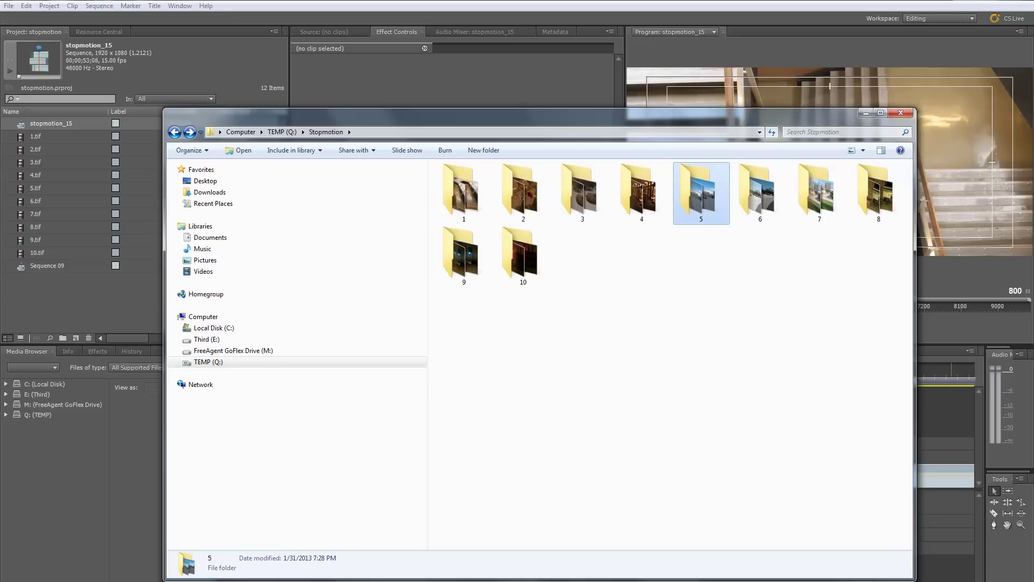
pyautogui.click(589, 24)
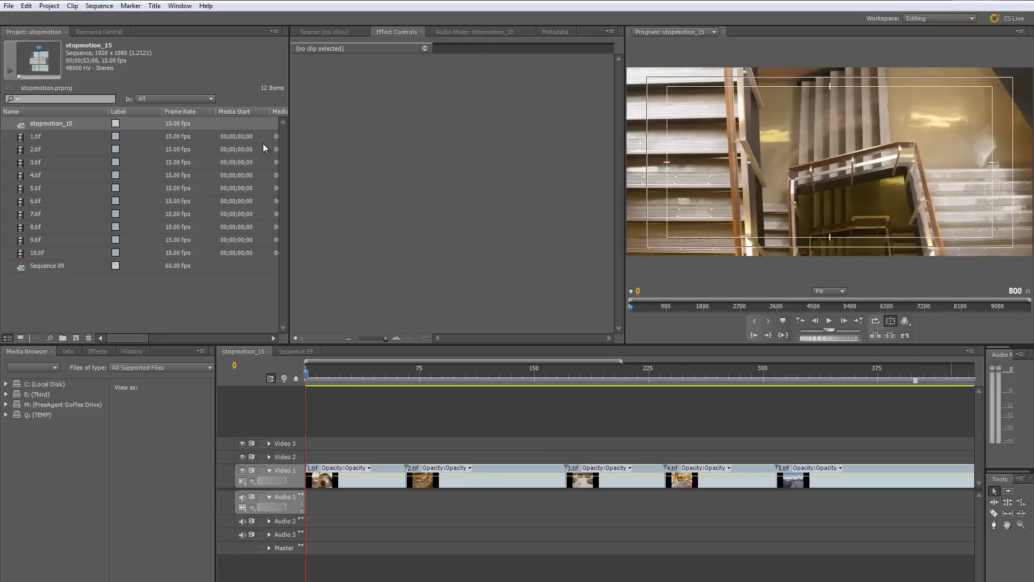
pyautogui.click(68, 302)
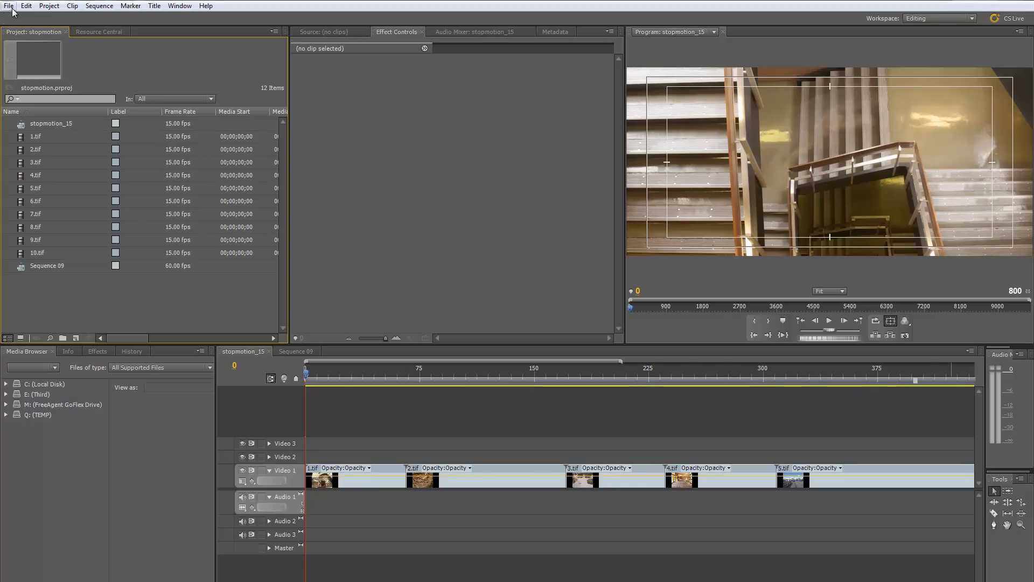
pyautogui.rightClick(83, 291)
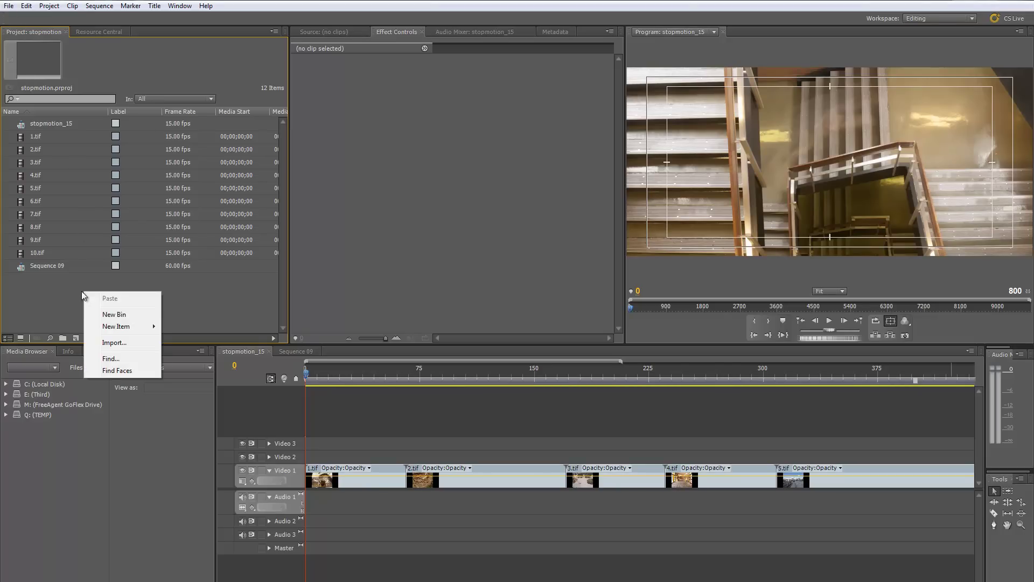
pyautogui.moveTo(130, 328)
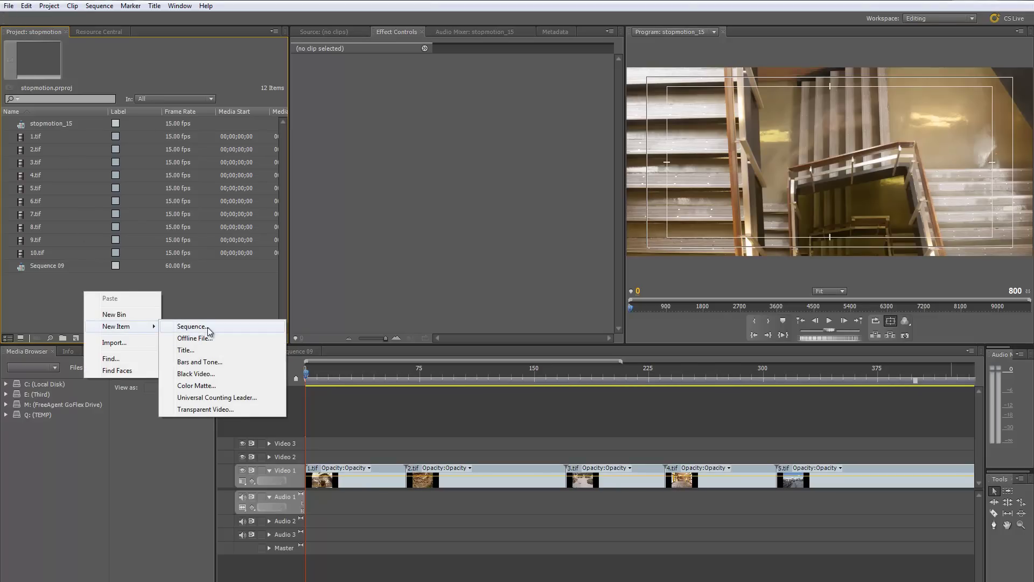
pyautogui.click(208, 329)
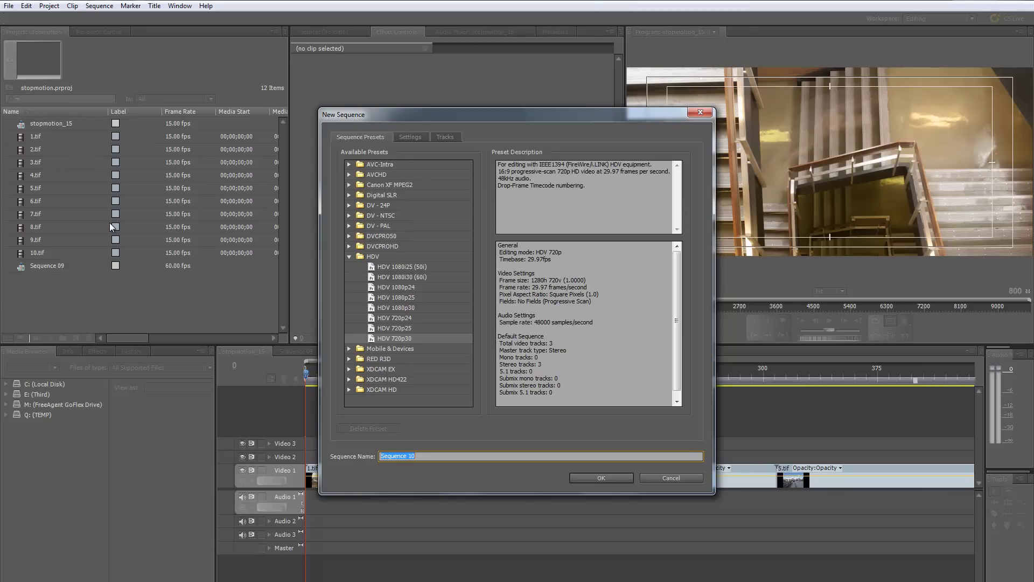
pyautogui.click(653, 477)
pyautogui.rightClick(107, 294)
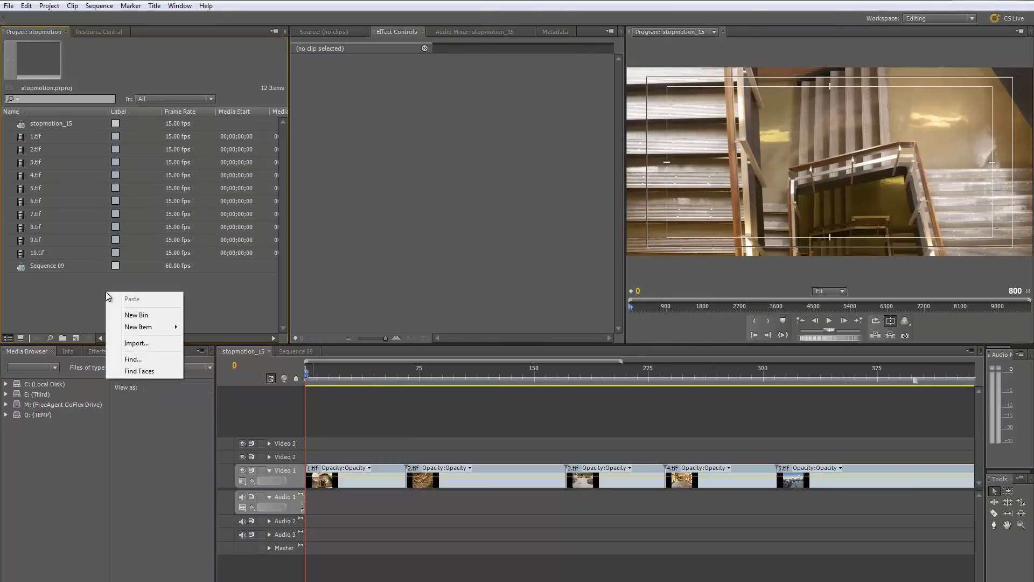
pyautogui.moveTo(162, 330)
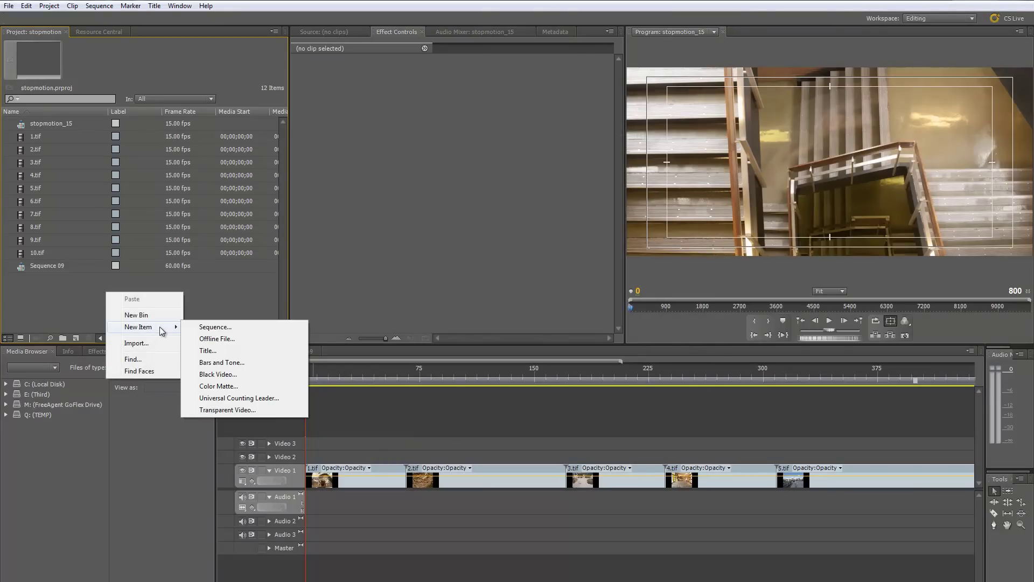
pyautogui.click(53, 315)
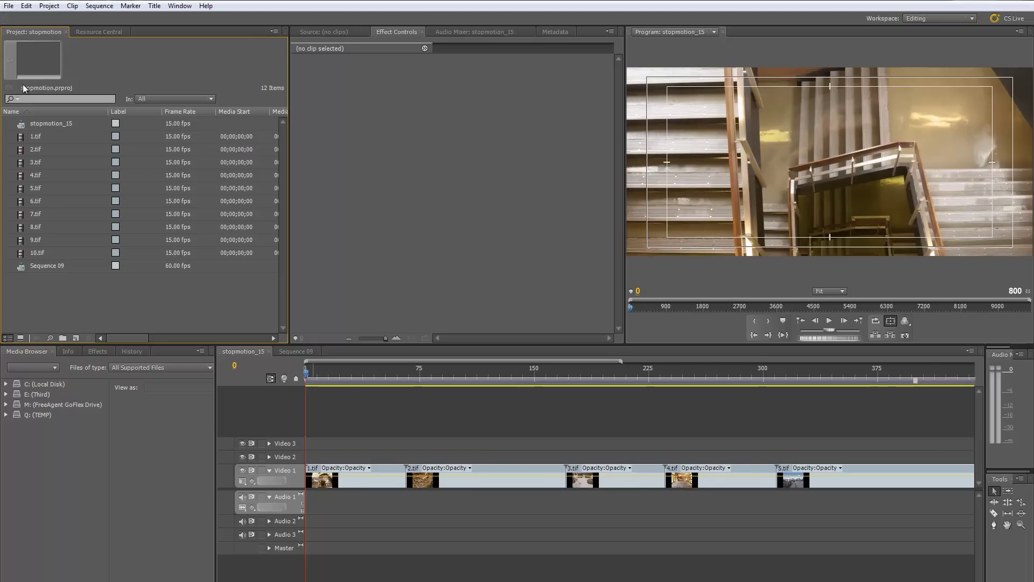
# Start a new sequence with the Custom editing mode and a timebase of 15.00 frames/second.
pyautogui.click(9, 6)
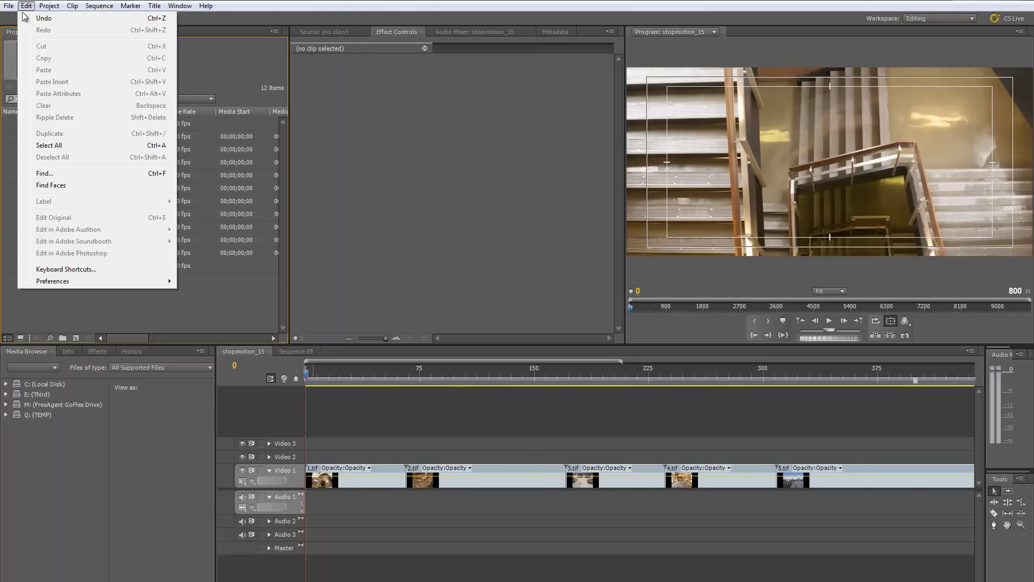
pyautogui.moveTo(32, 19)
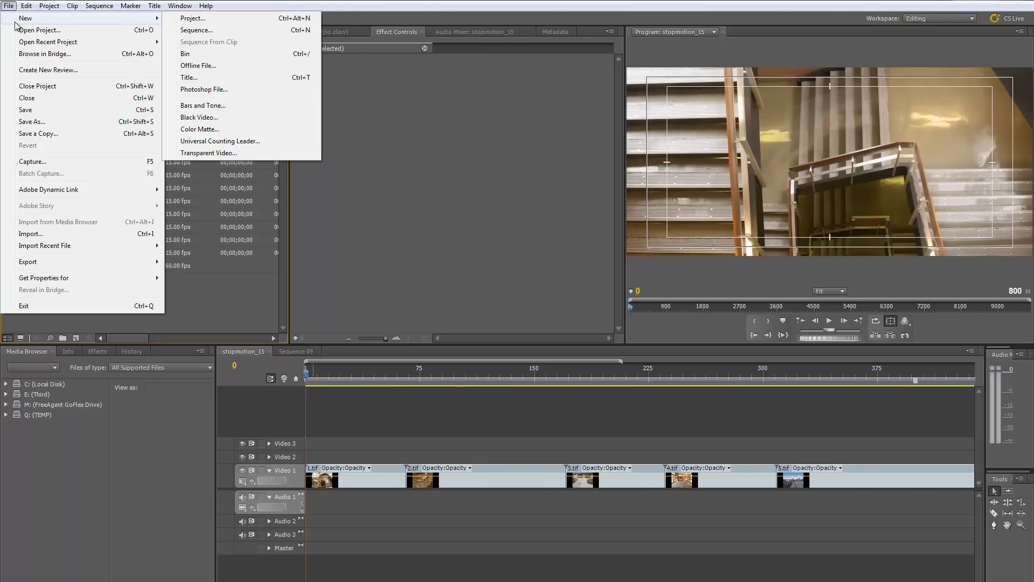
pyautogui.click(231, 30)
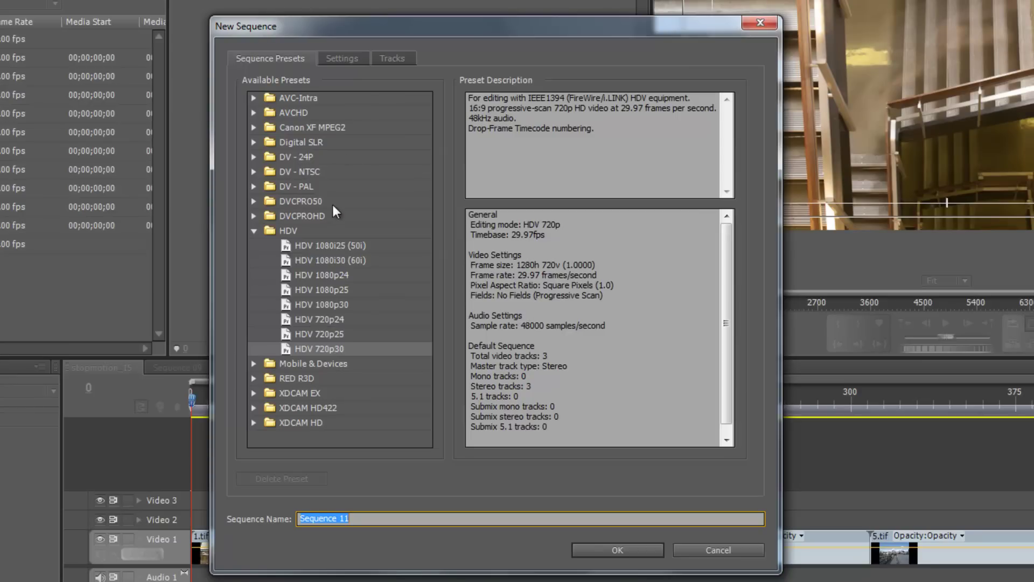
pyautogui.click(342, 62)
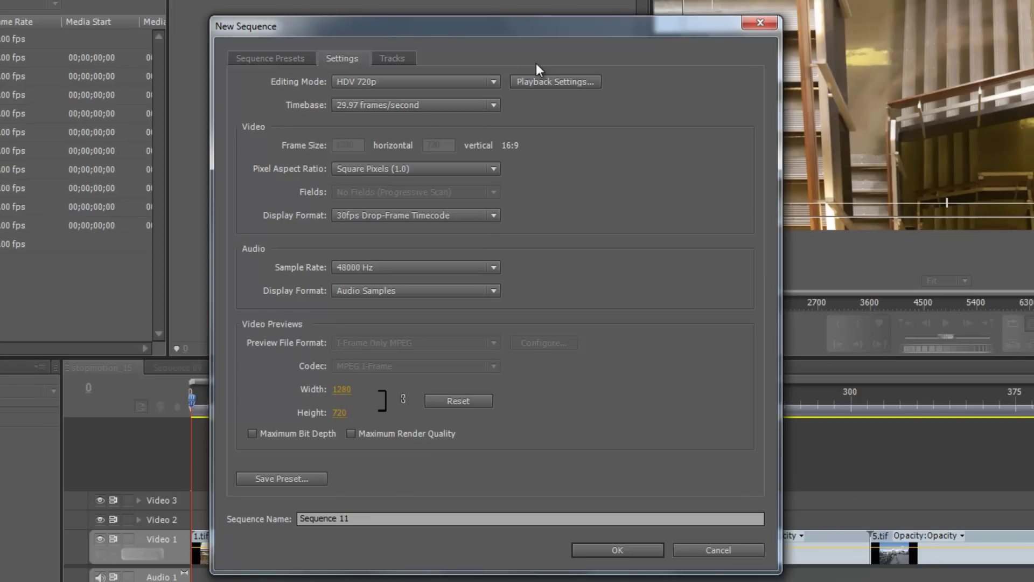
pyautogui.click(472, 82)
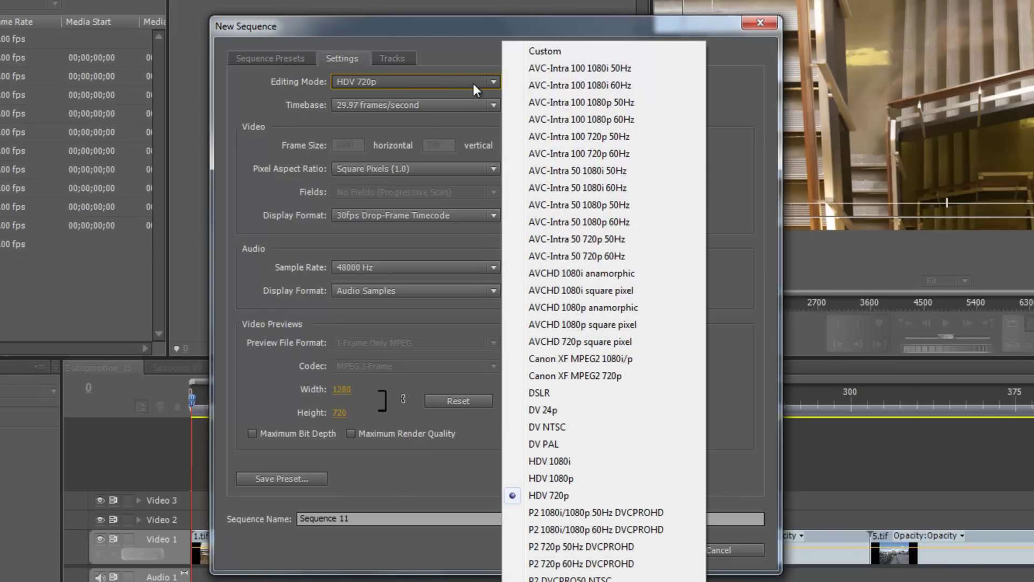
pyautogui.click(560, 49)
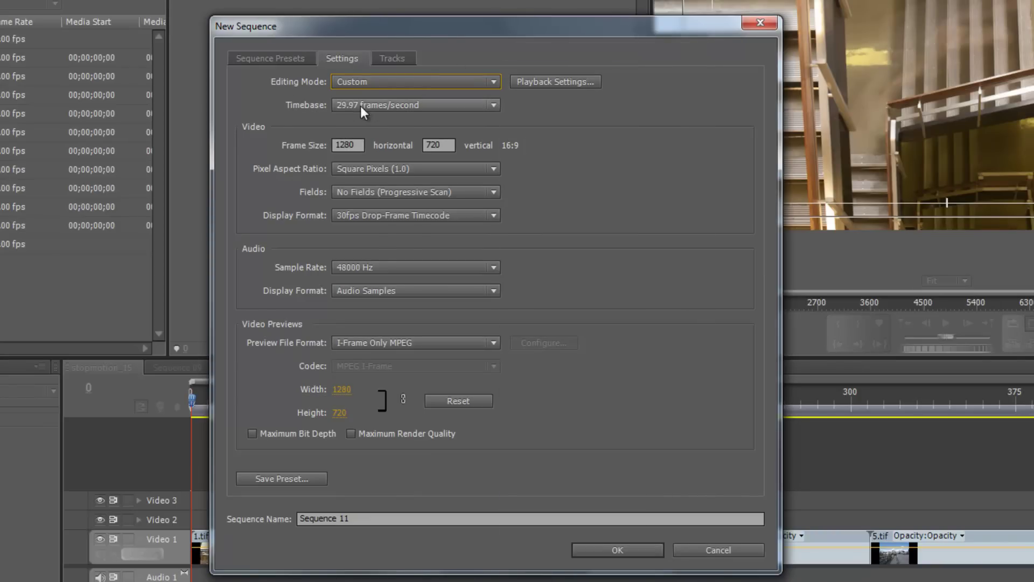
pyautogui.click(370, 107)
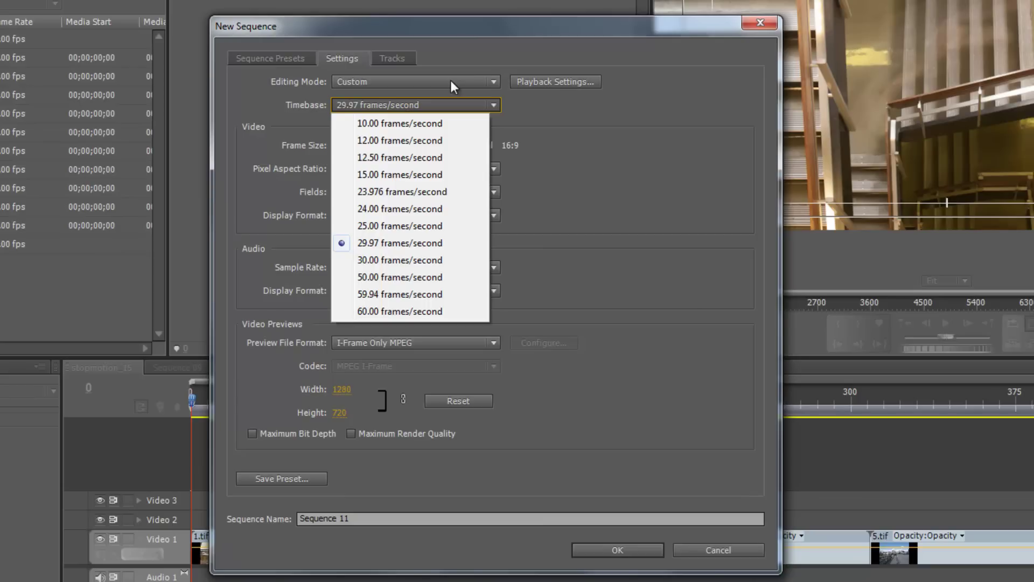
pyautogui.click(373, 175)
# Set the new sequence's frame size to 1920 by 1080 and its pixel aspect ratio to D1/DV NTSC Widescreen 16:9 (1.2121).
pyautogui.click(360, 146)
pyautogui.doubleClick(359, 145)
pyautogui.write('1920')
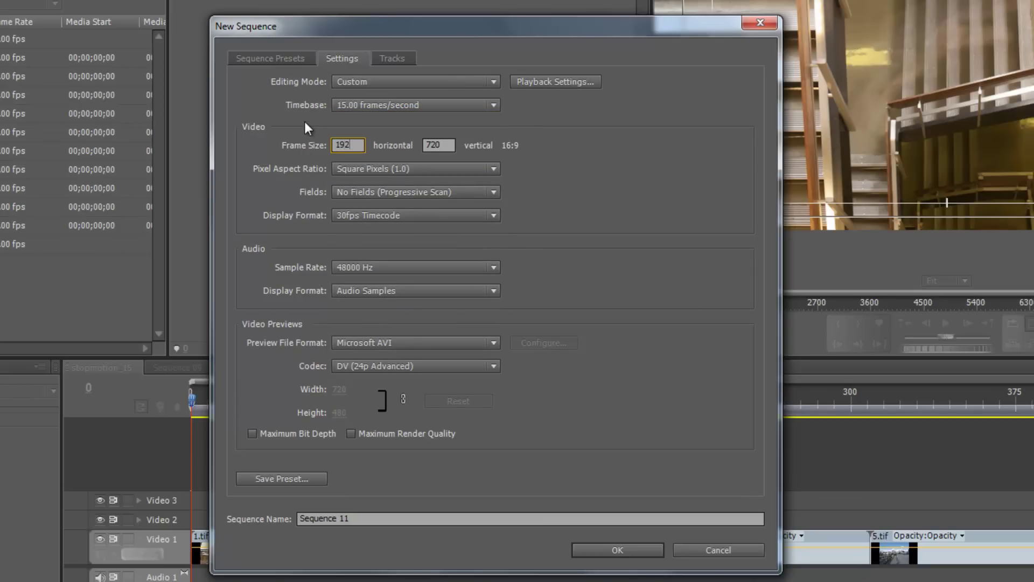
pyautogui.doubleClick(447, 143)
pyautogui.write('1080')
pyautogui.click(609, 150)
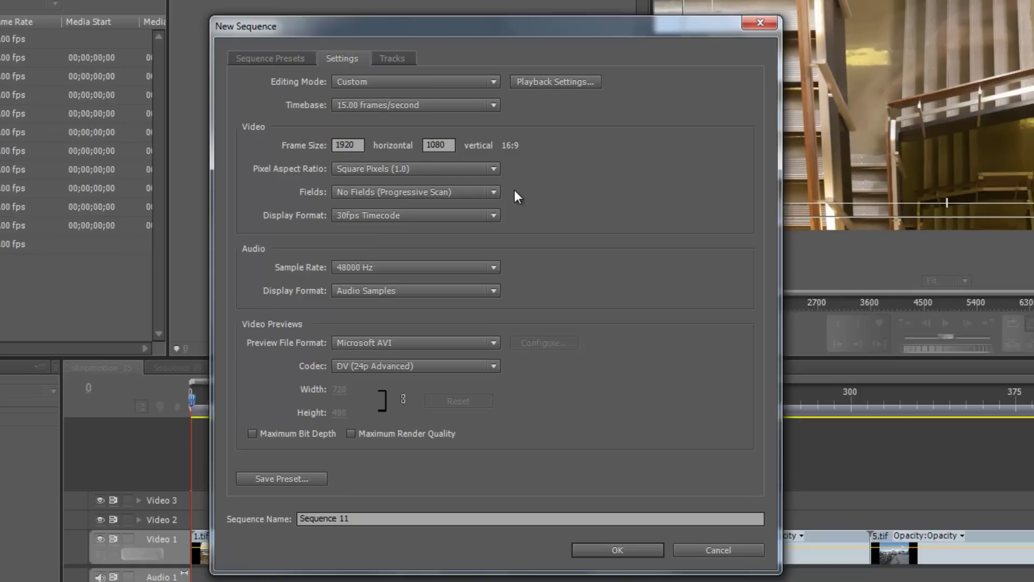
pyautogui.click(453, 173)
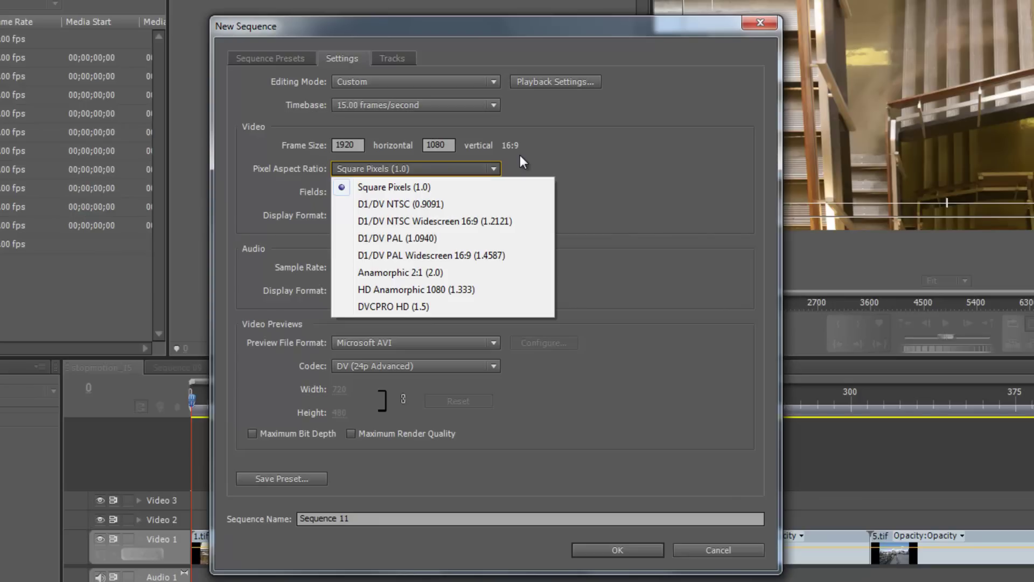
pyautogui.click(490, 222)
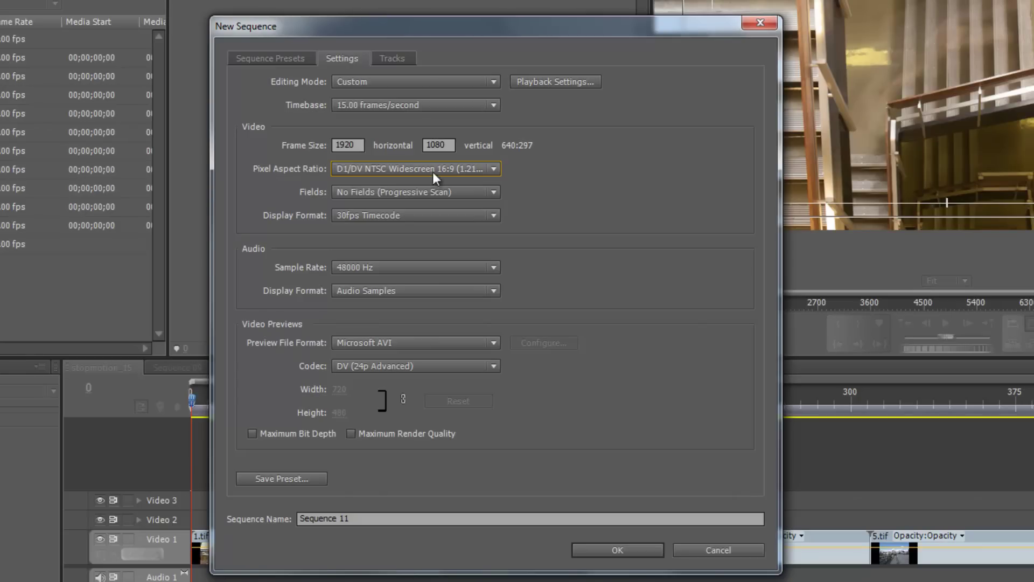
# Set the new sequence's video display format to Frames and close the settings without creating the sequence.
pyautogui.click(403, 214)
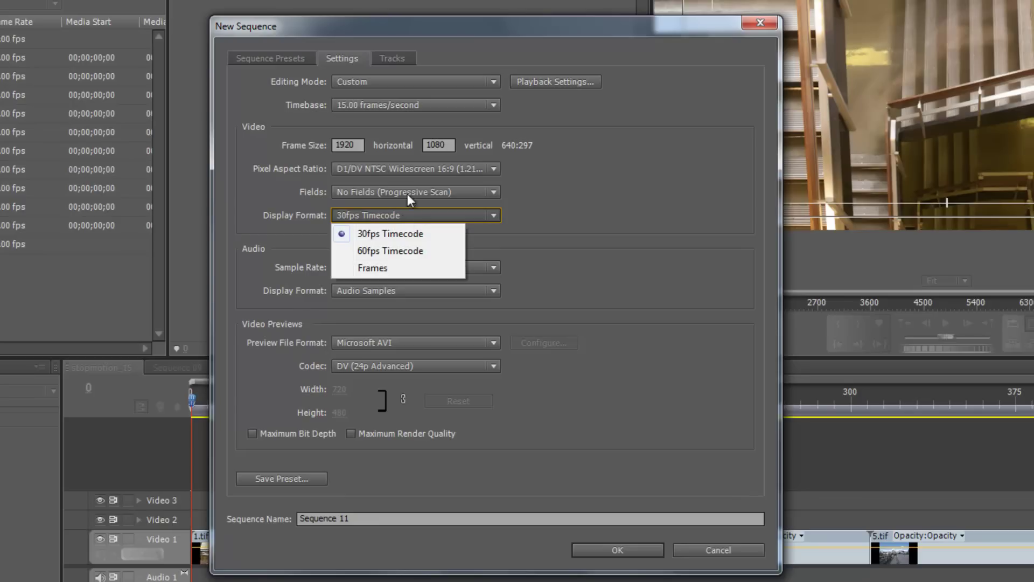
pyautogui.click(375, 268)
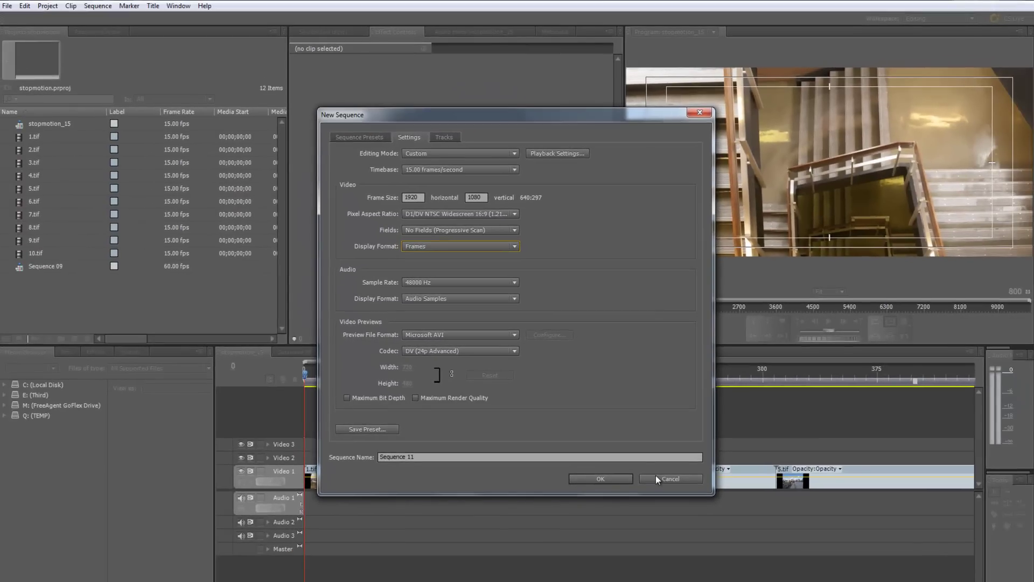
pyautogui.click(656, 476)
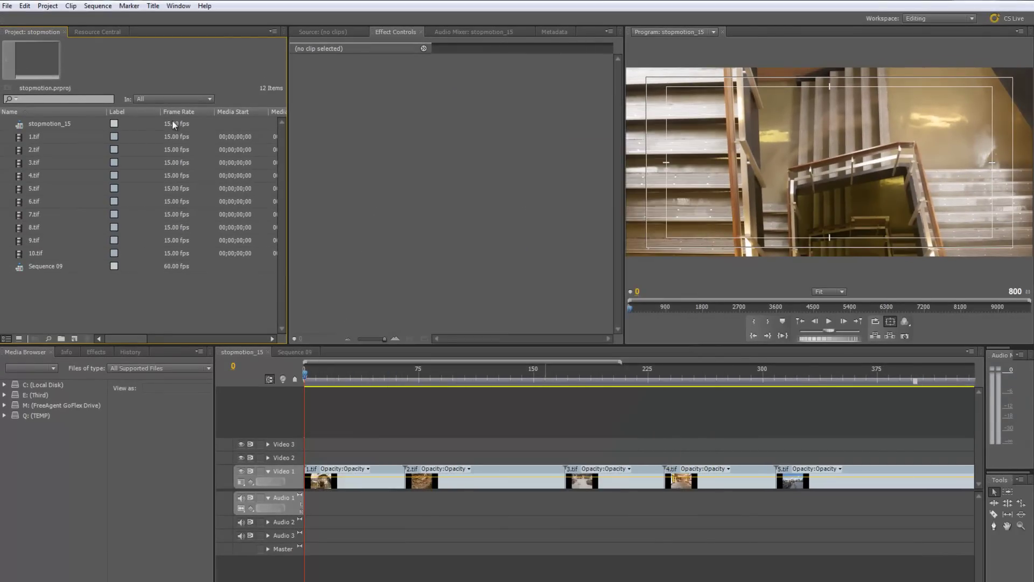
# Review the sequence settings of the existing stopmotion_15 sequence and close them without changes.
pyautogui.rightClick(92, 121)
pyautogui.press('Escape')
pyautogui.click(163, 125)
pyautogui.rightClick(151, 124)
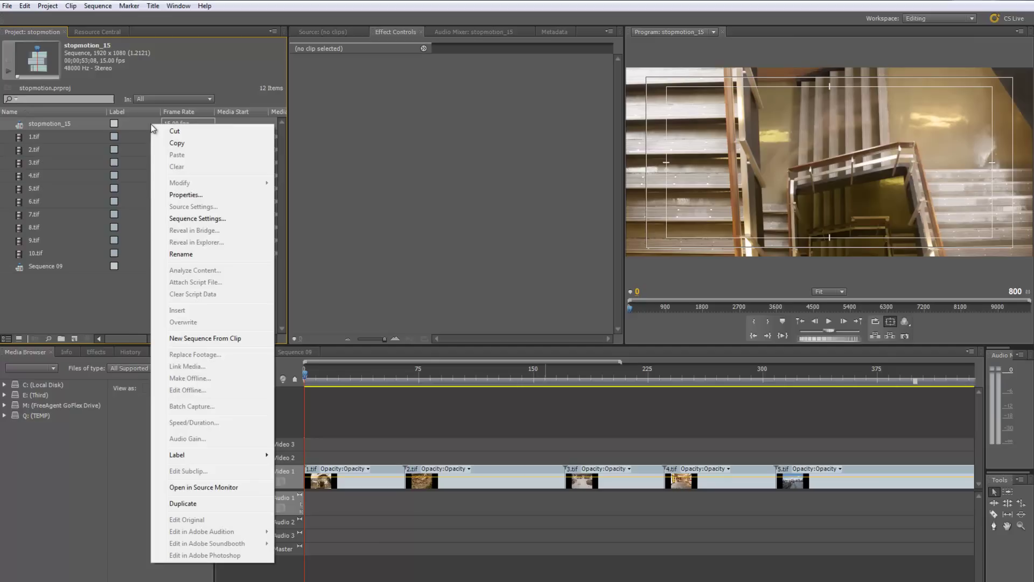
pyautogui.click(183, 218)
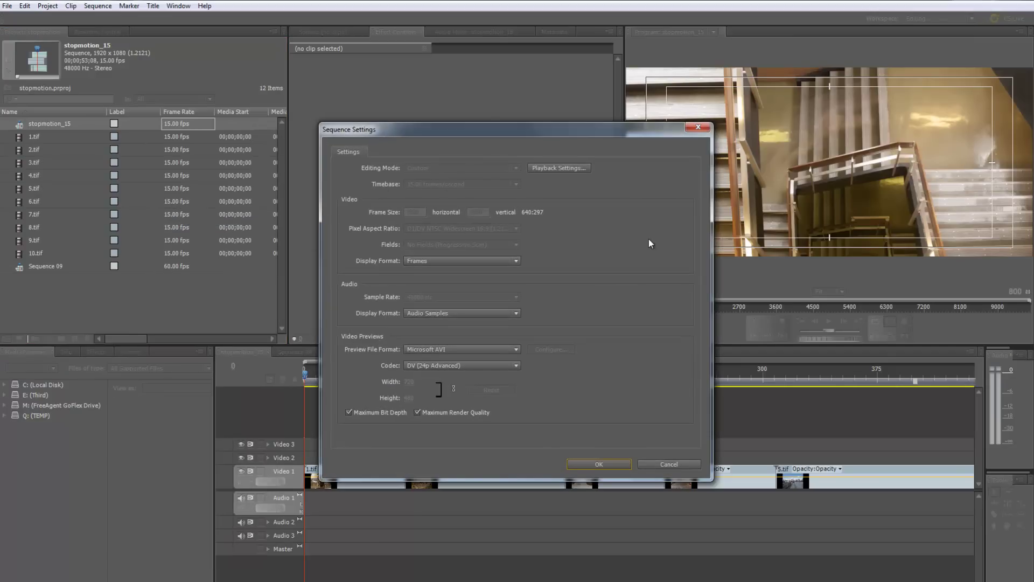
pyautogui.click(667, 464)
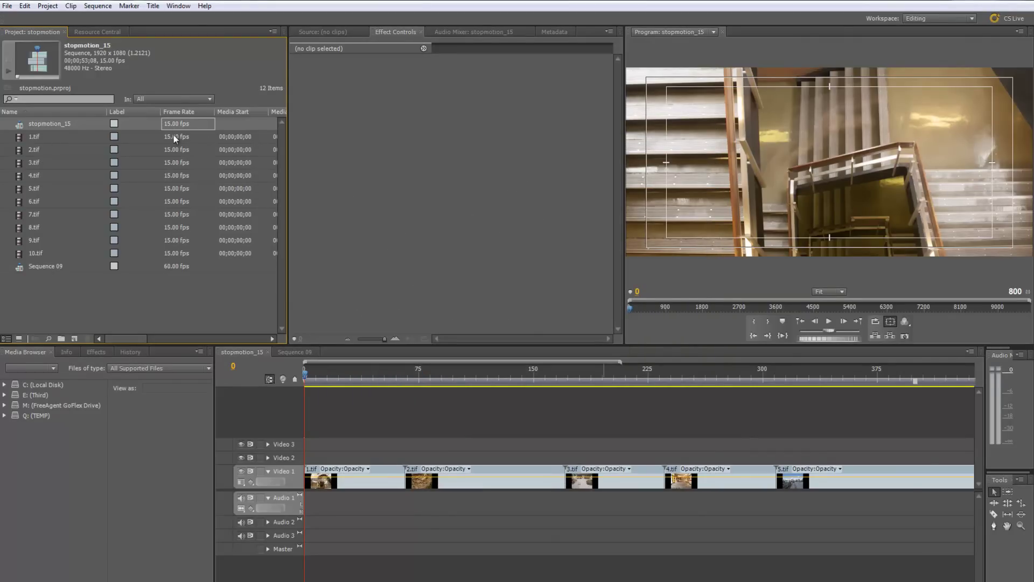
pyautogui.click(48, 311)
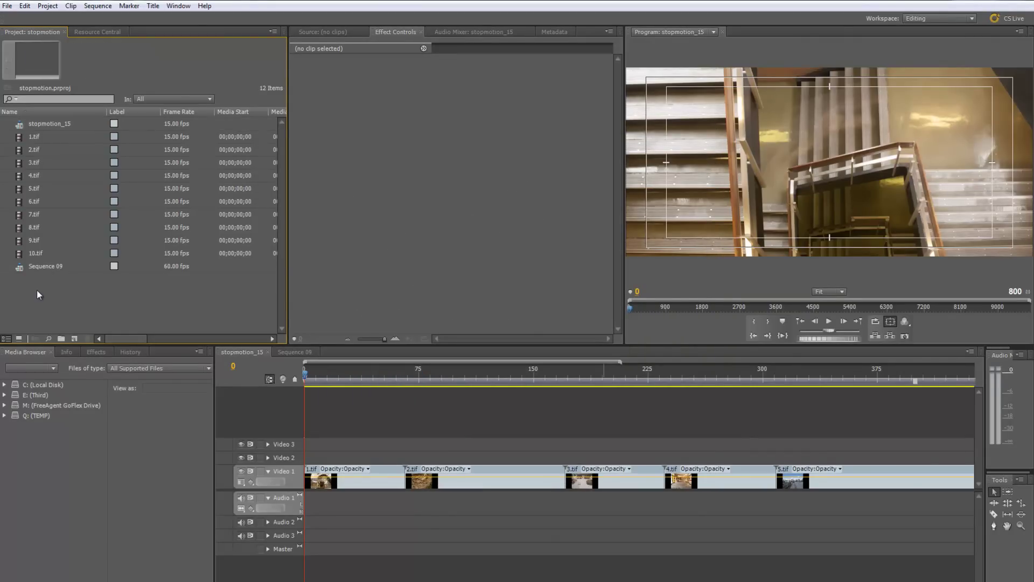
pyautogui.rightClick(37, 291)
pyautogui.moveTo(81, 326)
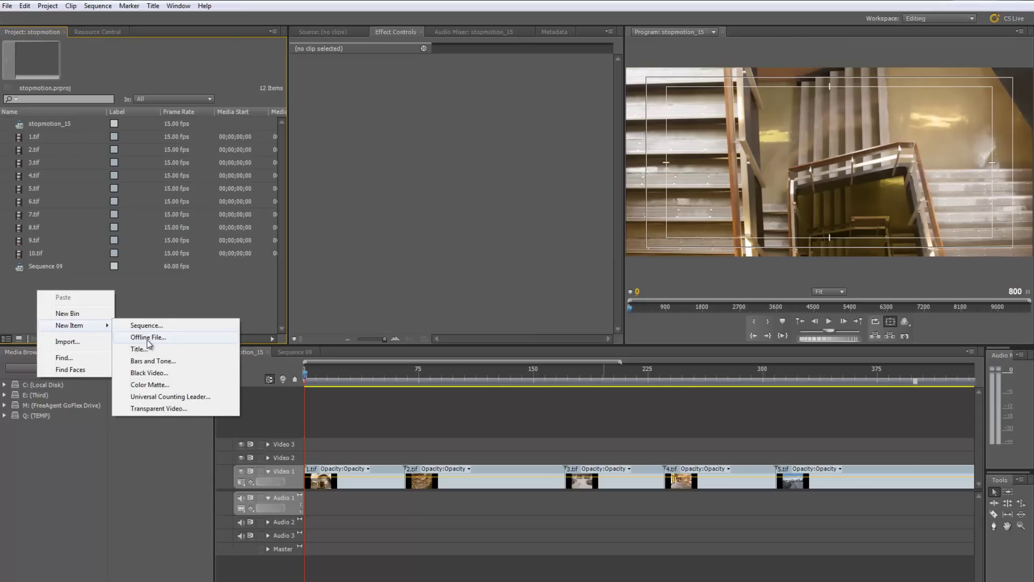
pyautogui.click(5, 312)
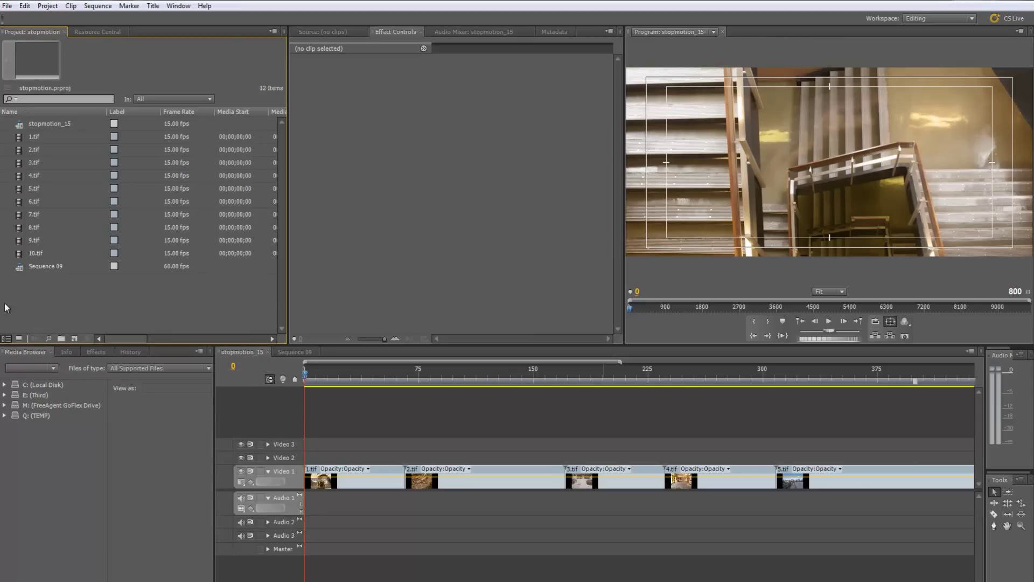
# Choose _1016931.tif from Stopmotion folder 3 for import with Numbered Stills enabled, and cancel the import.
pyautogui.rightClick(47, 299)
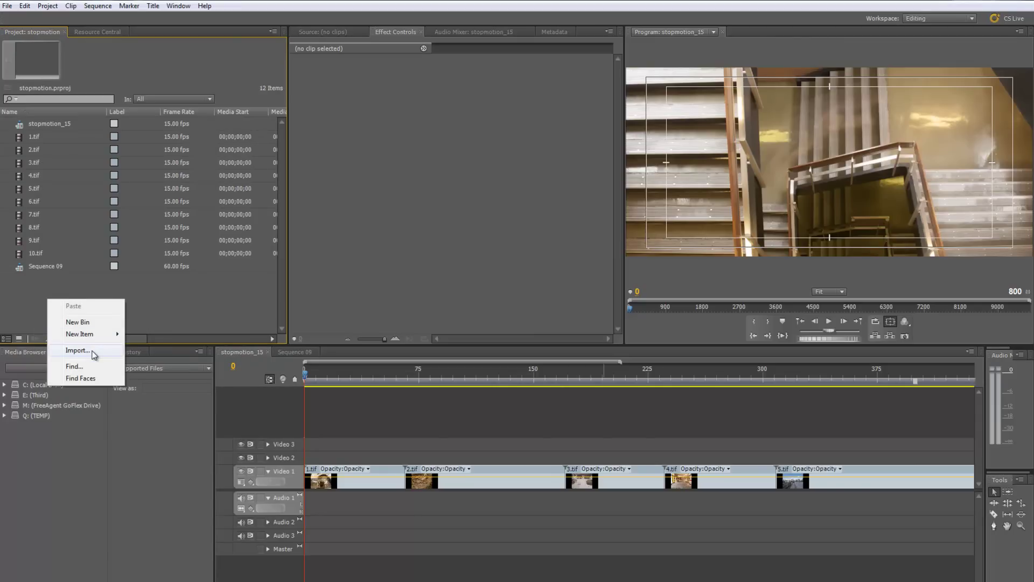
pyautogui.click(94, 354)
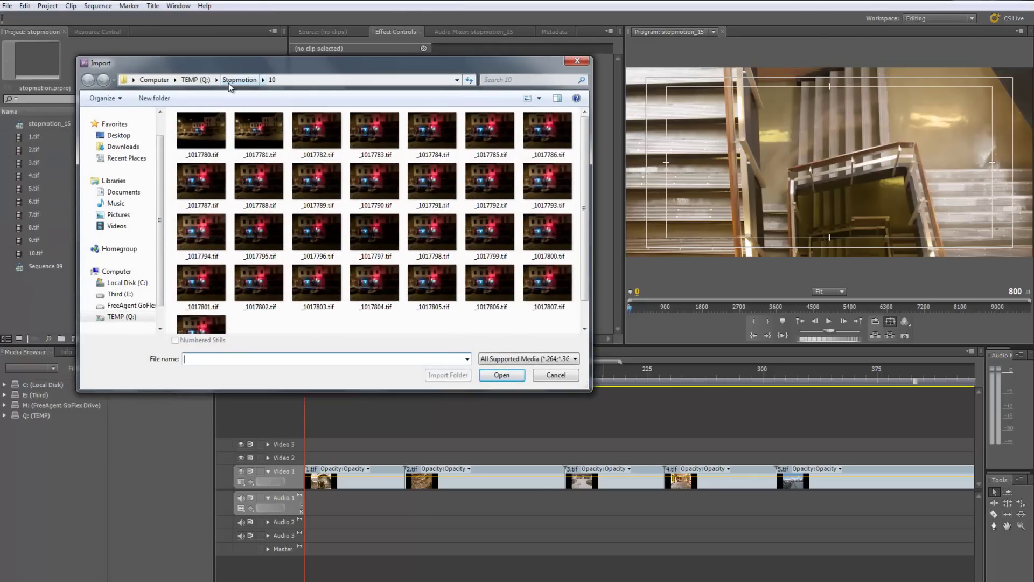
pyautogui.click(230, 84)
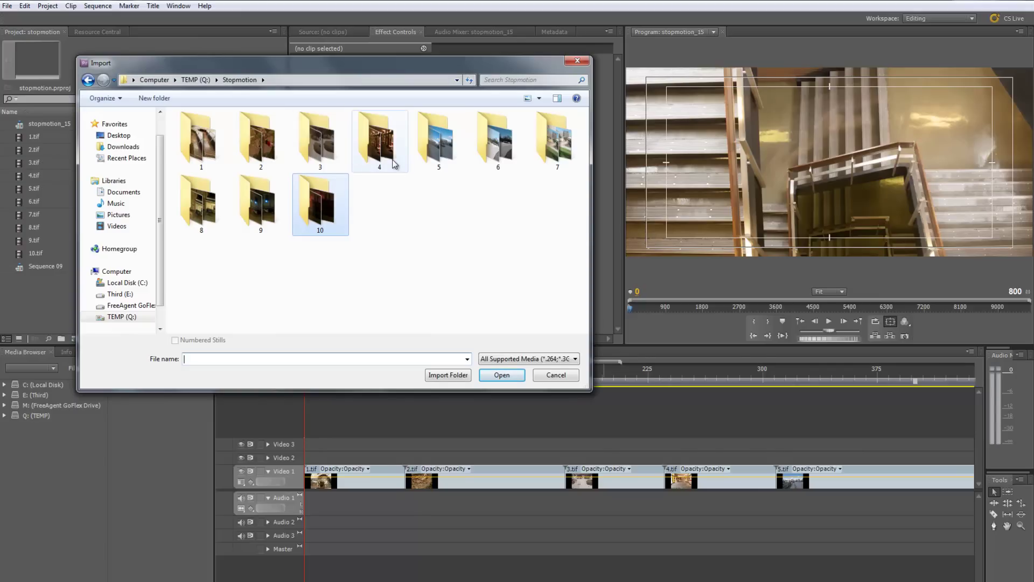
pyautogui.doubleClick(337, 139)
pyautogui.click(214, 132)
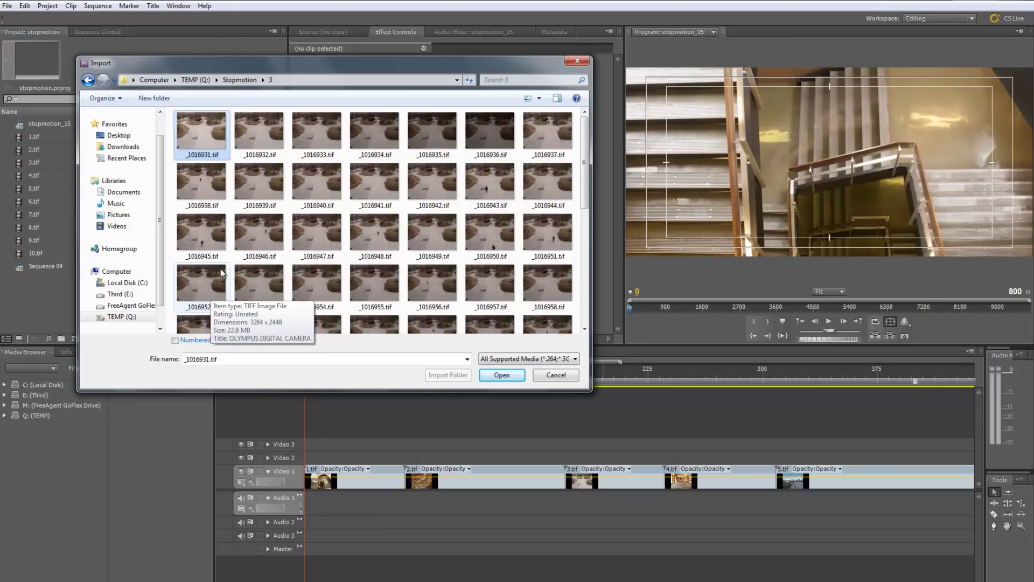
pyautogui.scroll(-3, 208, 293)
pyautogui.click(182, 343)
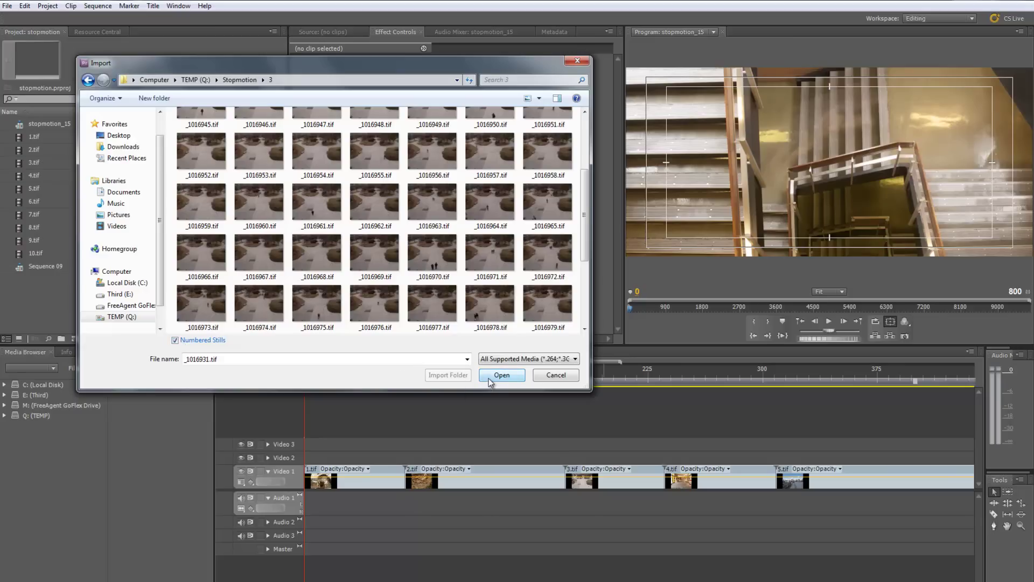
pyautogui.click(564, 377)
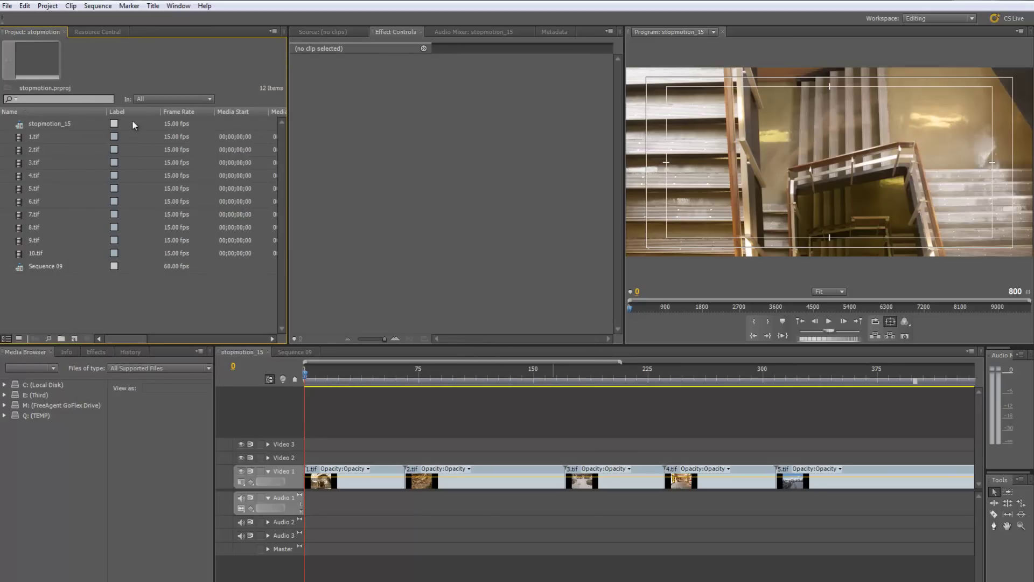
# Examine the Interpret Footage options of 1.tif, select its assumed frame rate of 15 fps, and cancel the changes.
pyautogui.click(173, 135)
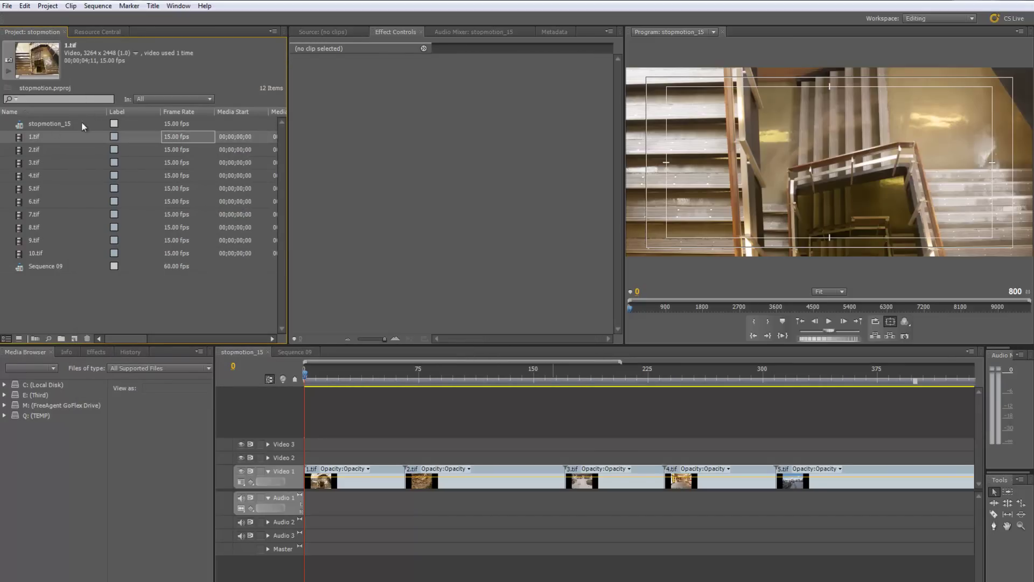
pyautogui.rightClick(172, 141)
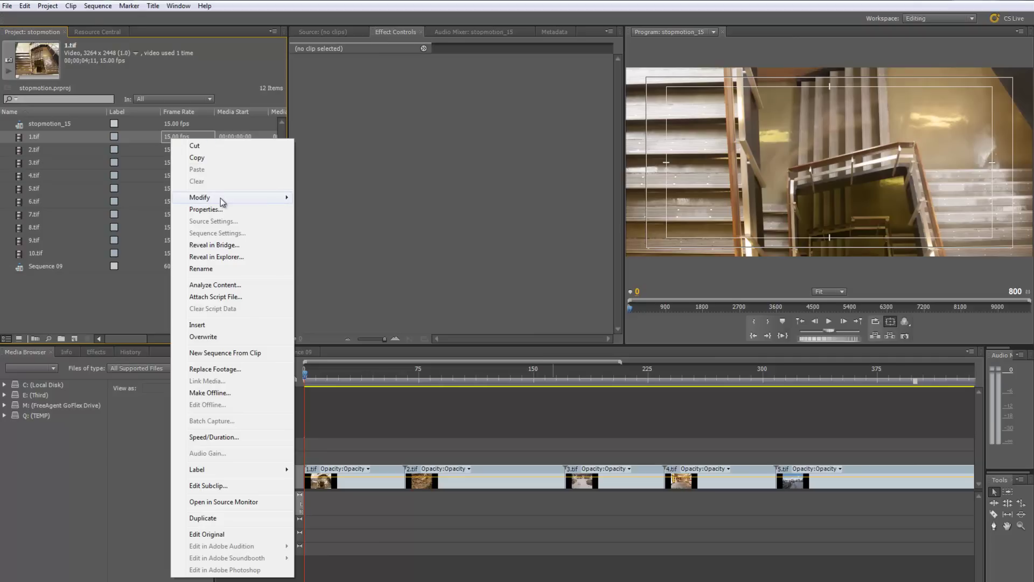
pyautogui.moveTo(221, 199)
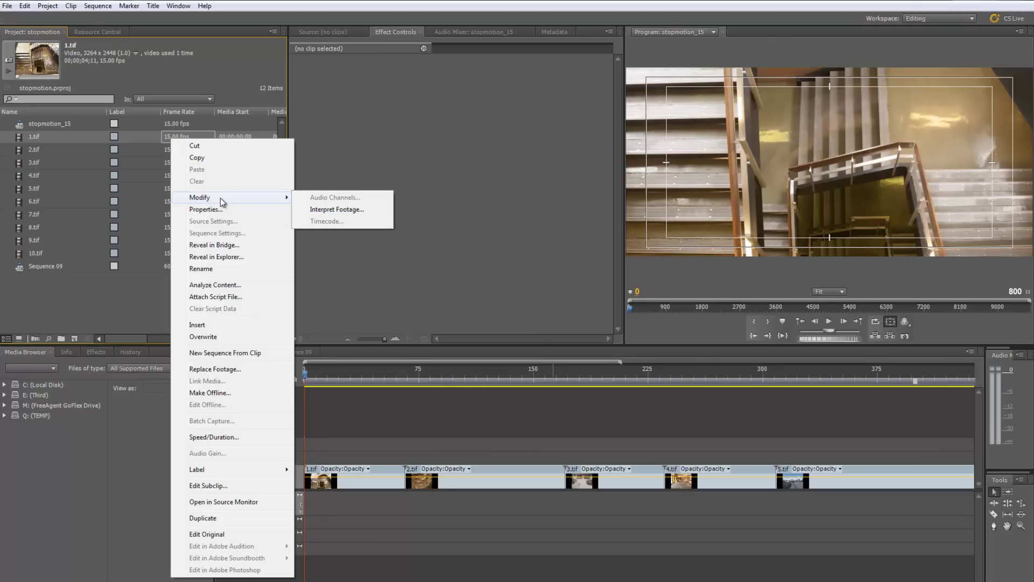
pyautogui.click(336, 210)
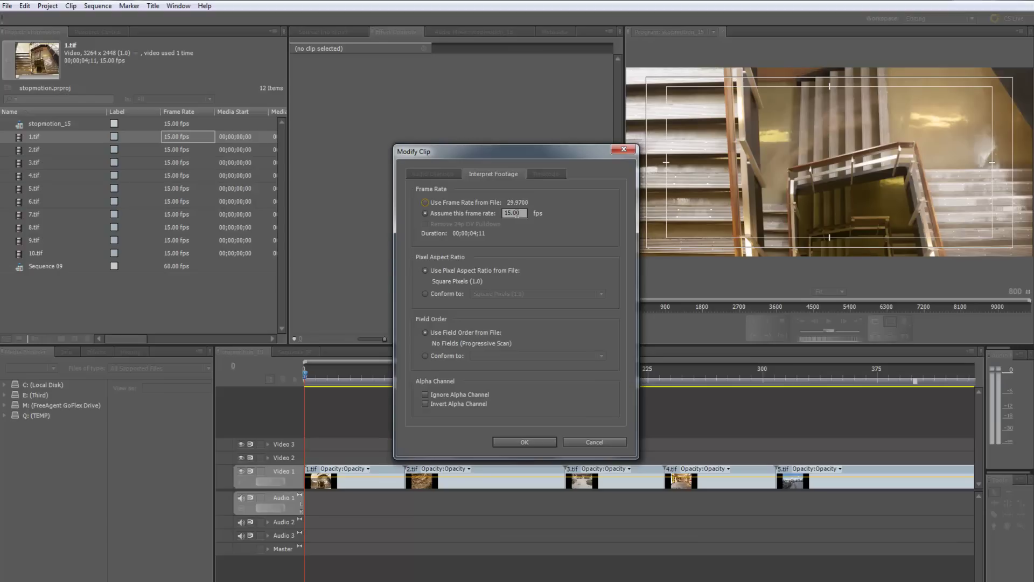
pyautogui.click(435, 203)
pyautogui.click(432, 215)
pyautogui.click(615, 442)
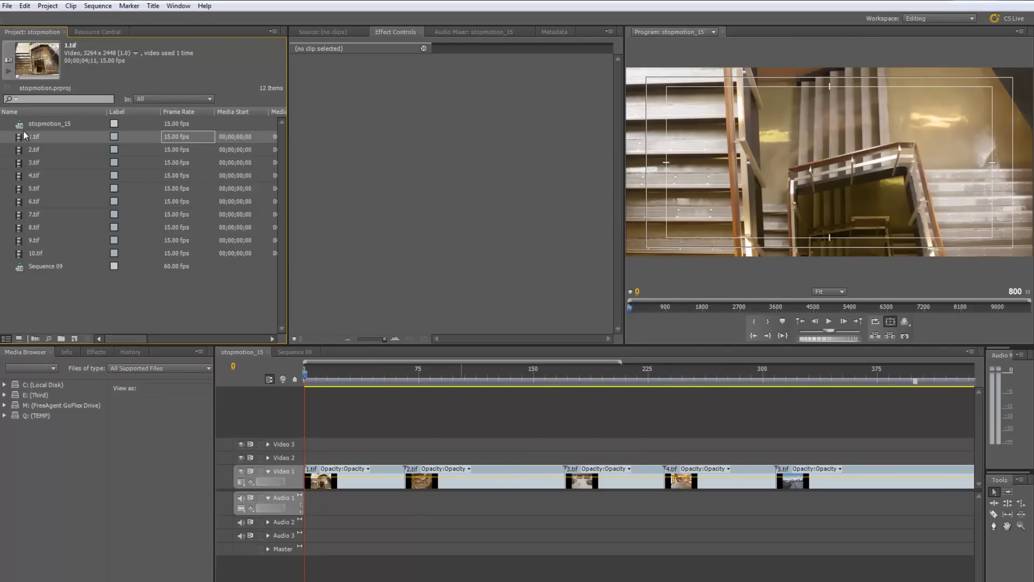
# Look through the ten clips on the stopmotion_15 timeline and return to the sequence's start.
pyautogui.scroll(-10, 639, 464)
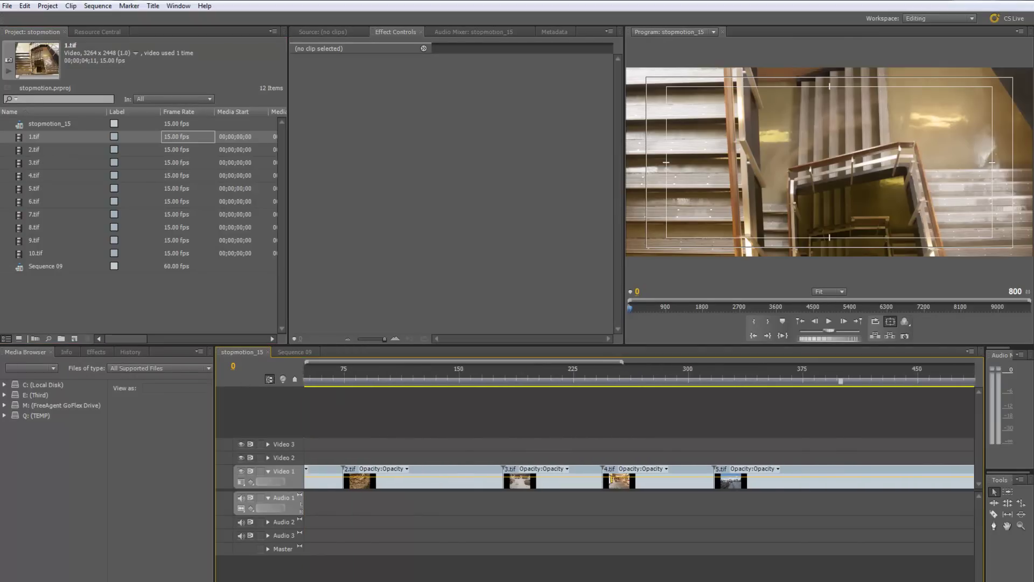
pyautogui.scroll(12, 639, 463)
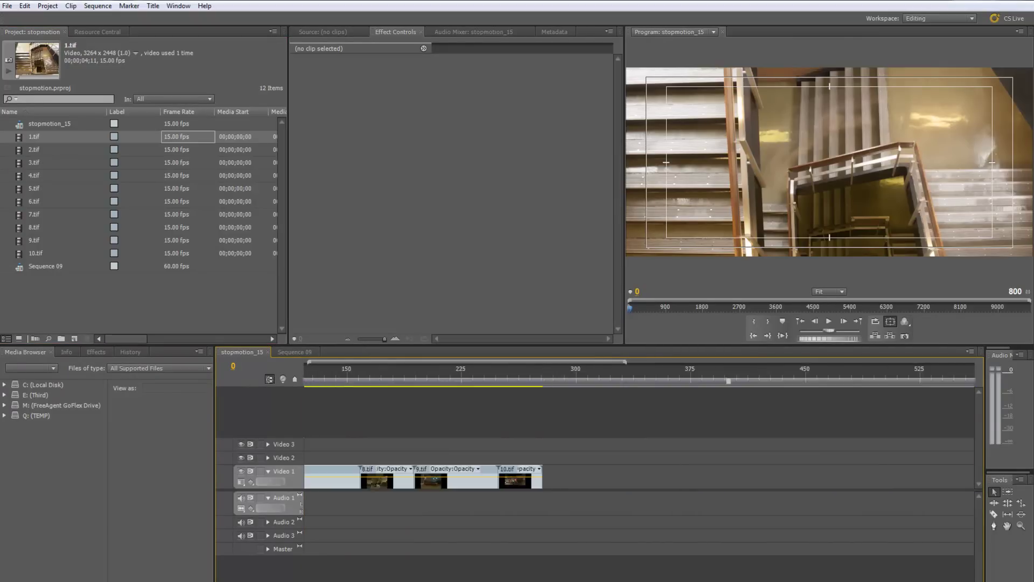
pyautogui.scroll(-4, 707, 430)
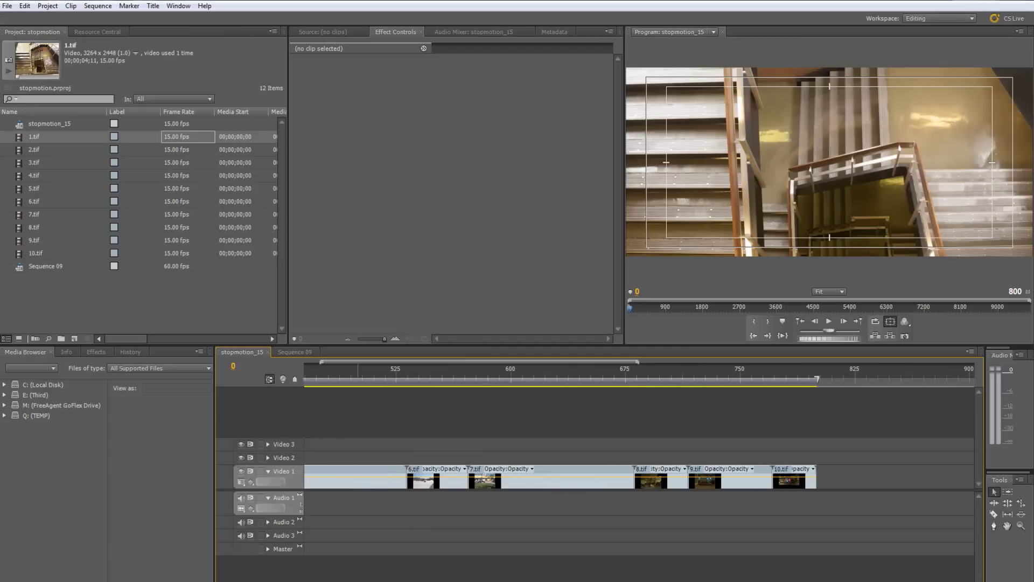
pyautogui.press('Home')
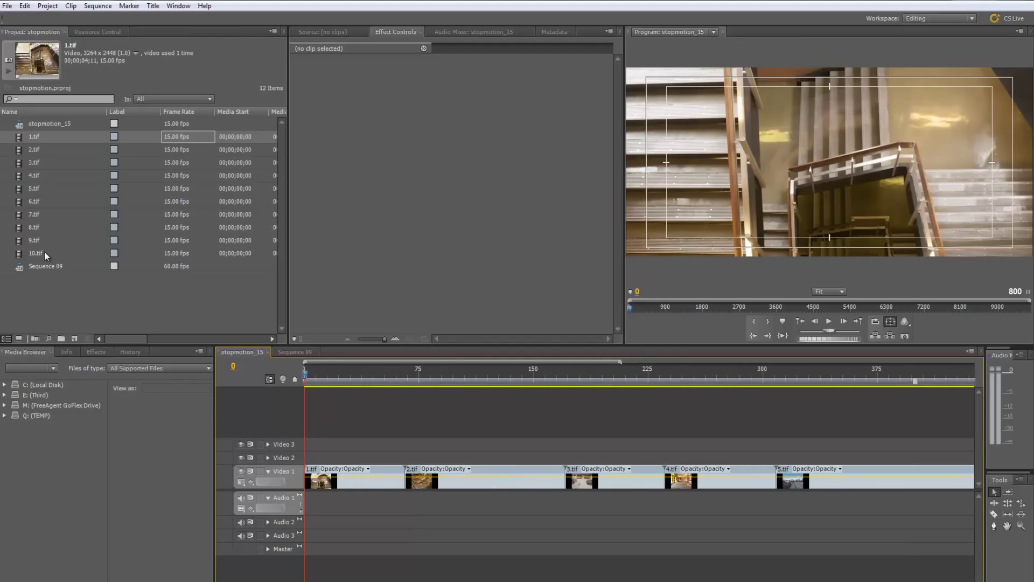
# Save the stopmotion project.
pyautogui.click(54, 312)
pyautogui.click(7, 7)
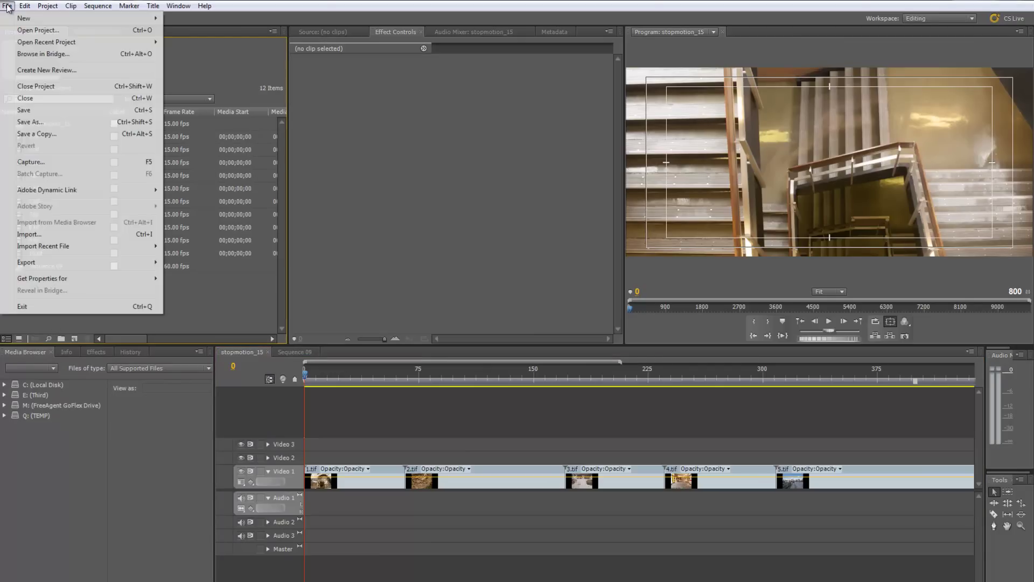
pyautogui.click(23, 110)
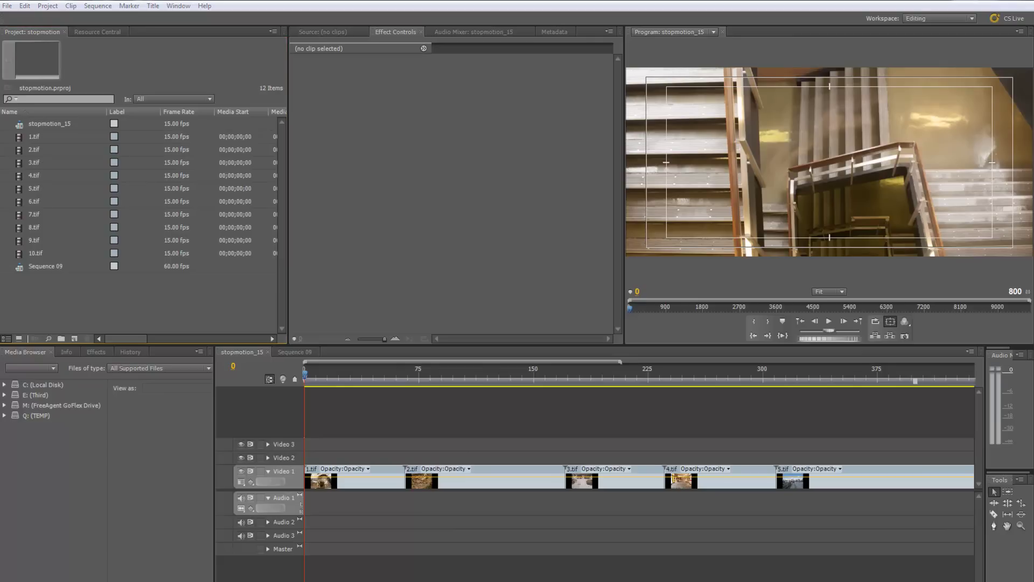
# Find and launch Adobe Media Encoder CS5.5.
pyautogui.press('super')
pyautogui.write('adobe en')
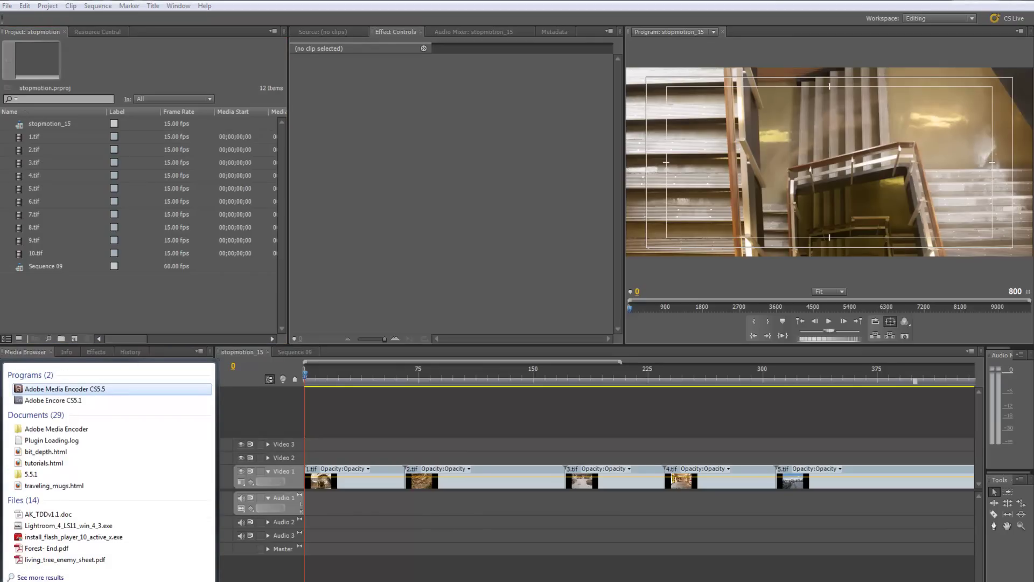
pyautogui.click(89, 388)
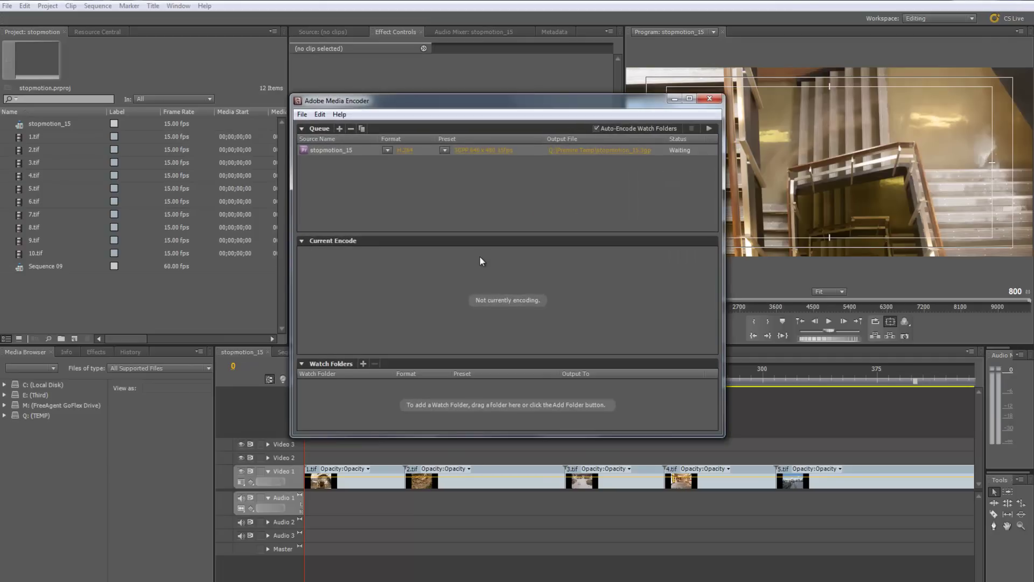
# Try to add stopmotion.prproj from the Premire Temp folder to the encoding queue, and exit Adobe Media Encoder.
pyautogui.click(302, 115)
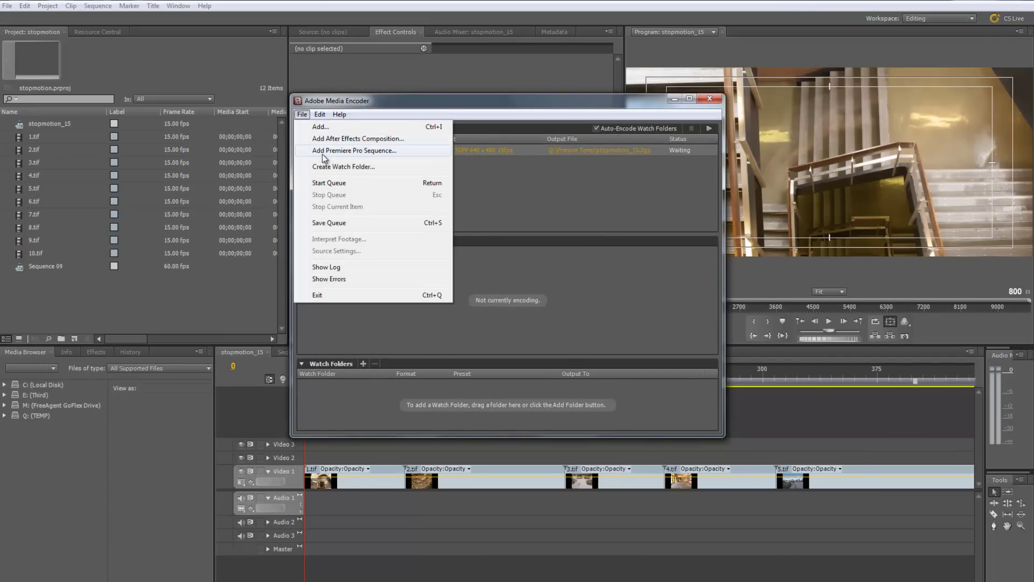
pyautogui.click(323, 129)
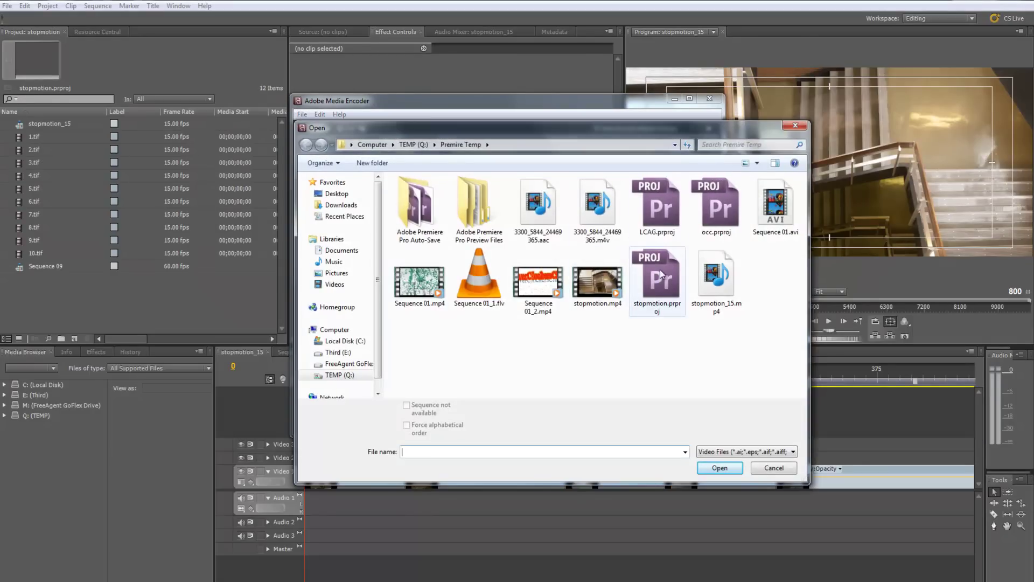
pyautogui.click(658, 274)
pyautogui.click(720, 468)
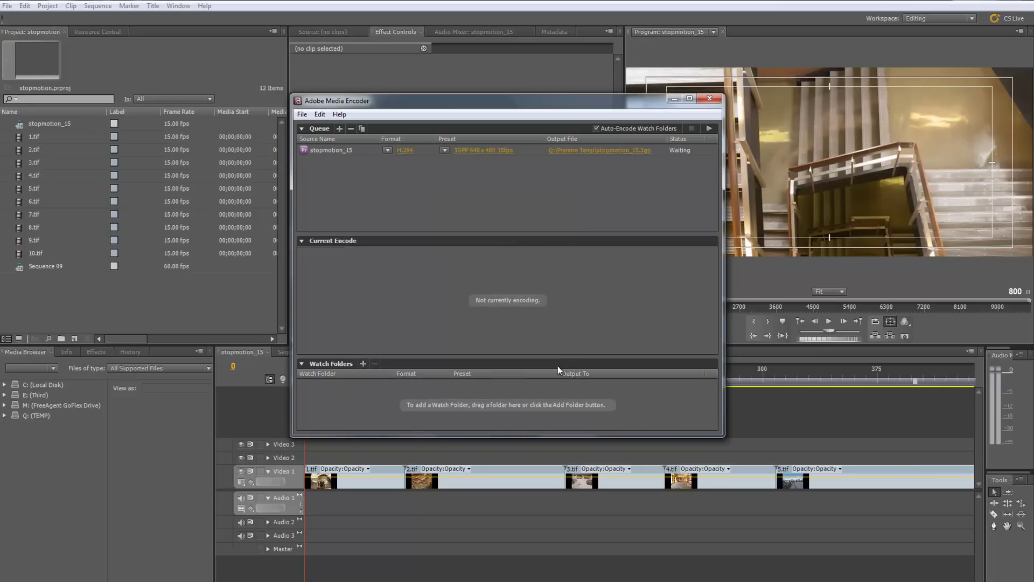
pyautogui.click(302, 114)
pyautogui.click(333, 295)
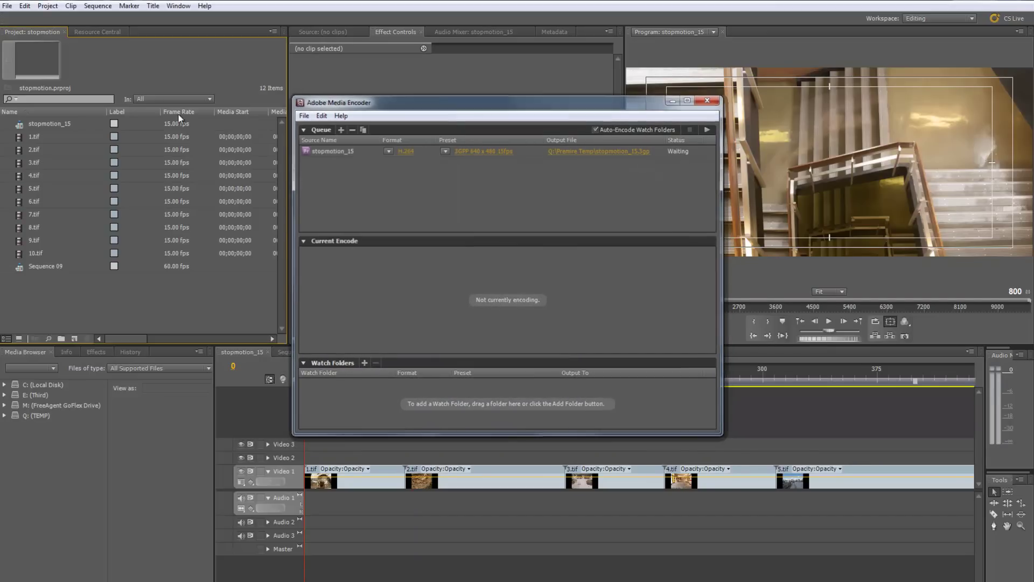
pyautogui.click(6, 6)
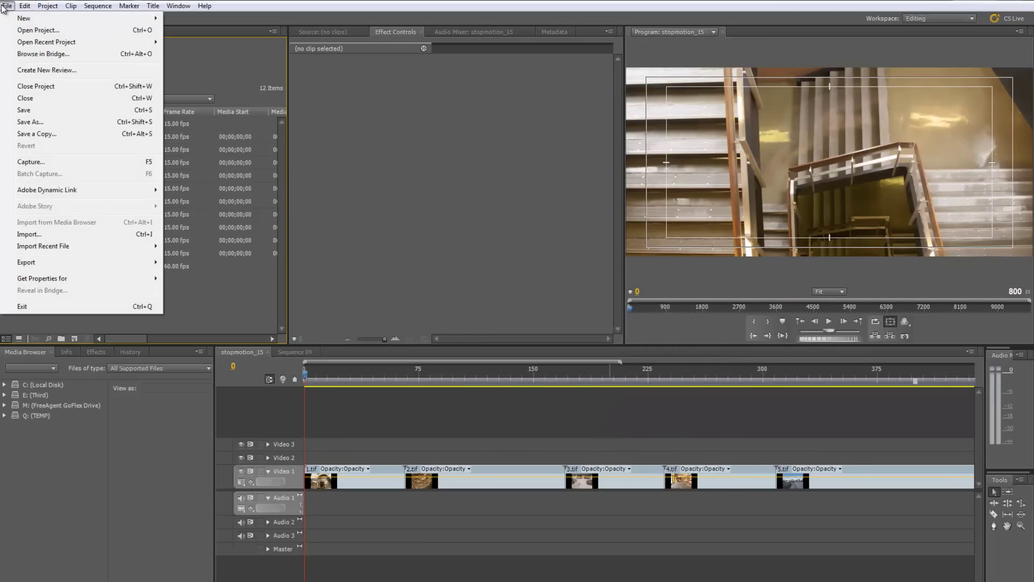
pyautogui.moveTo(156, 263)
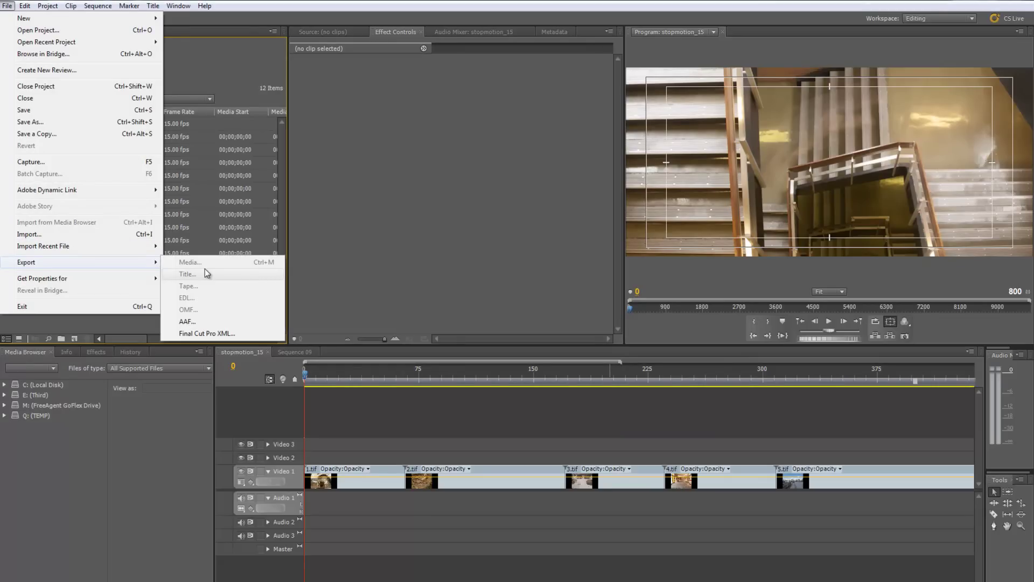
pyautogui.click(99, 328)
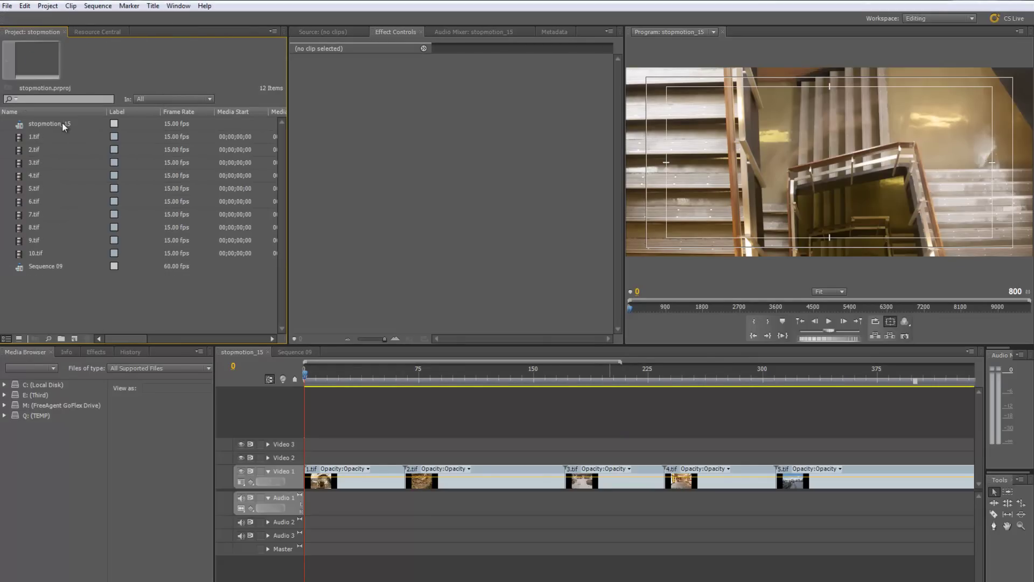
# Open the media export settings for the stopmotion_15 sequence.
pyautogui.click(67, 127)
pyautogui.click(19, 130)
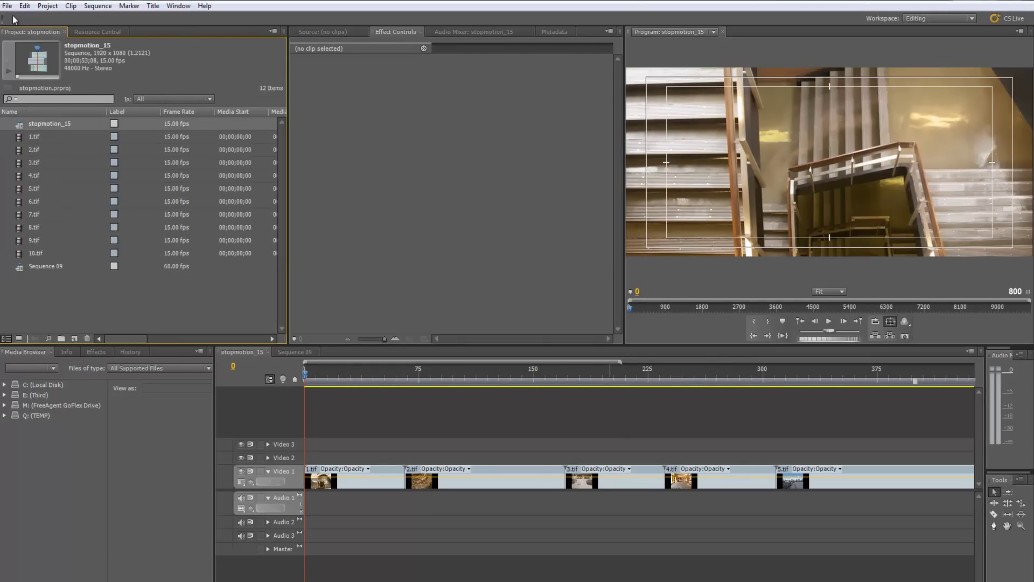
pyautogui.click(7, 6)
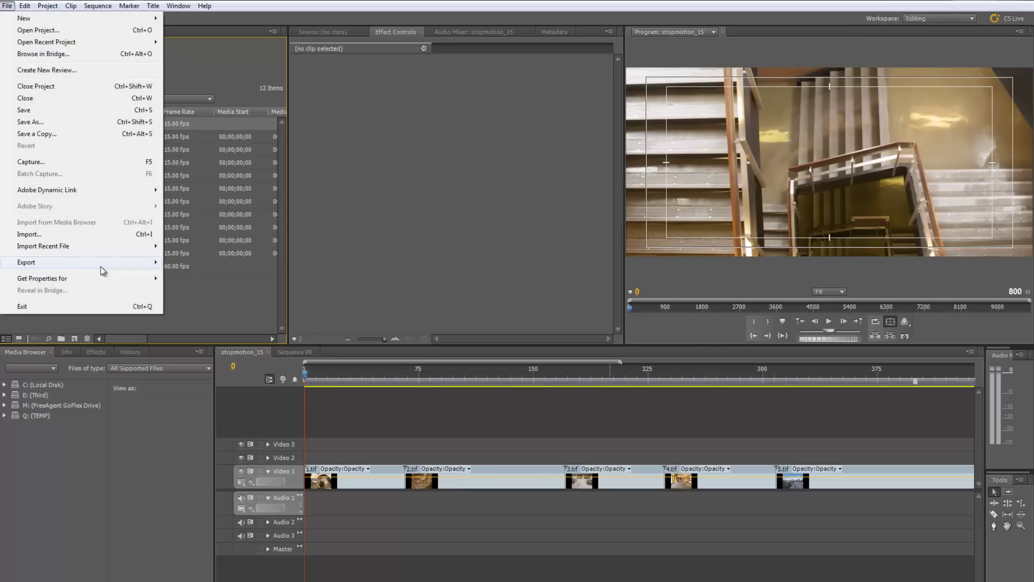
pyautogui.moveTo(102, 271)
pyautogui.click(189, 264)
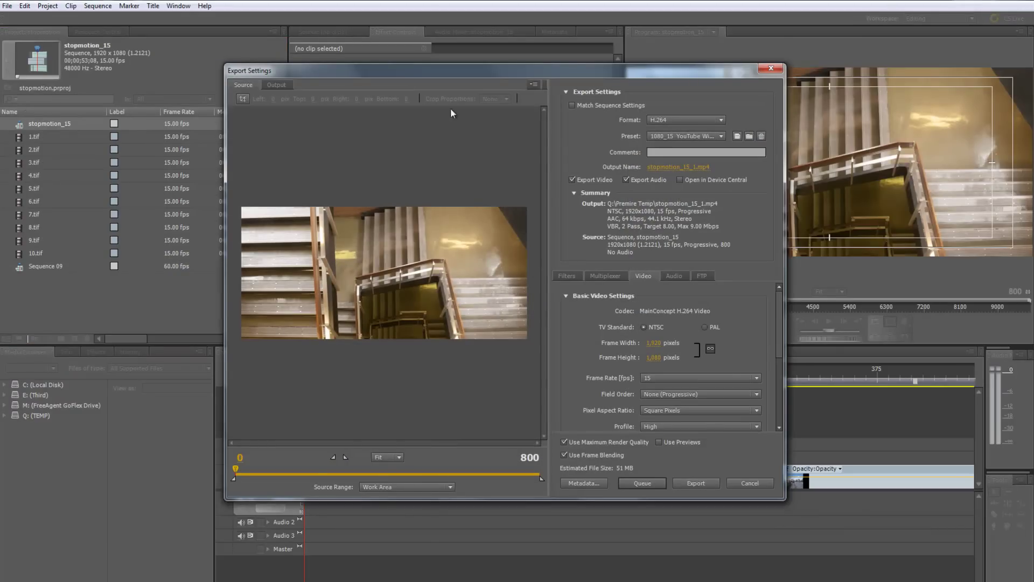
# Compare the Source and Output previews in the export settings and close the dialog.
pyautogui.click(279, 84)
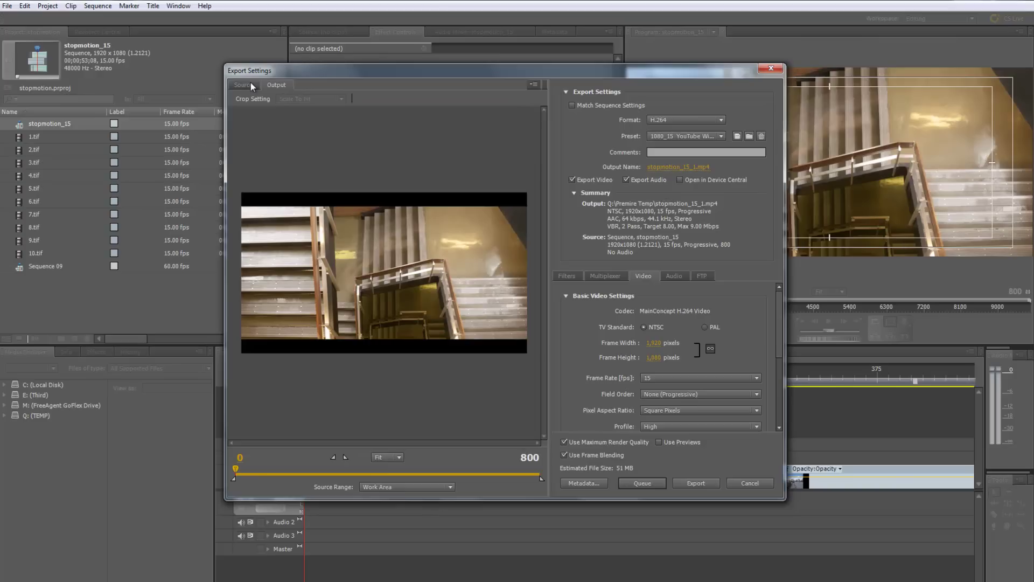
pyautogui.click(250, 82)
pyautogui.click(278, 83)
pyautogui.click(246, 83)
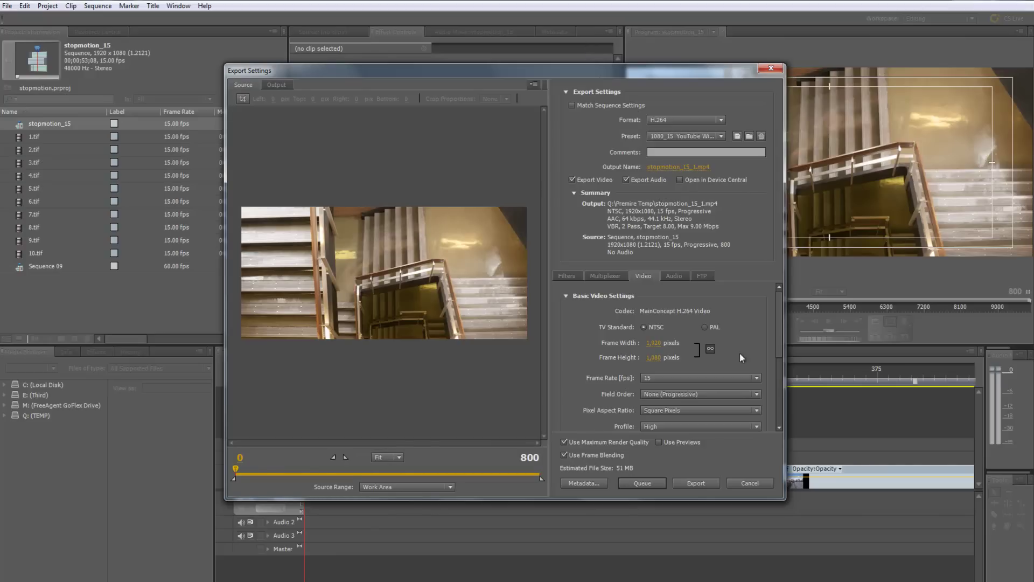
pyautogui.click(748, 483)
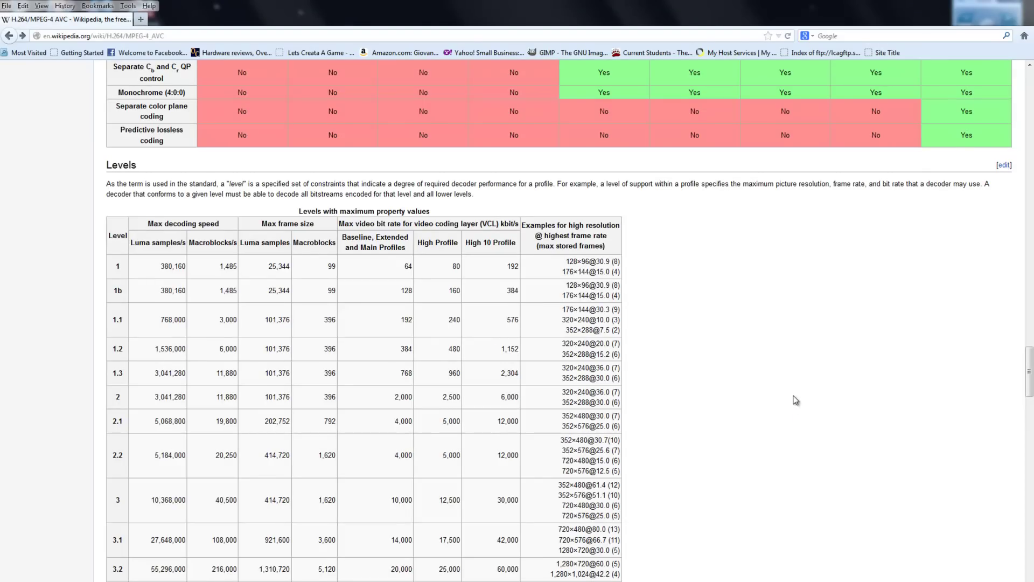
# Look through the Features and Profiles sections of the H.264/MPEG-4 AVC Wikipedia article in the browser.
pyautogui.scroll(2, 747, 378)
pyautogui.scroll(8, 716, 434)
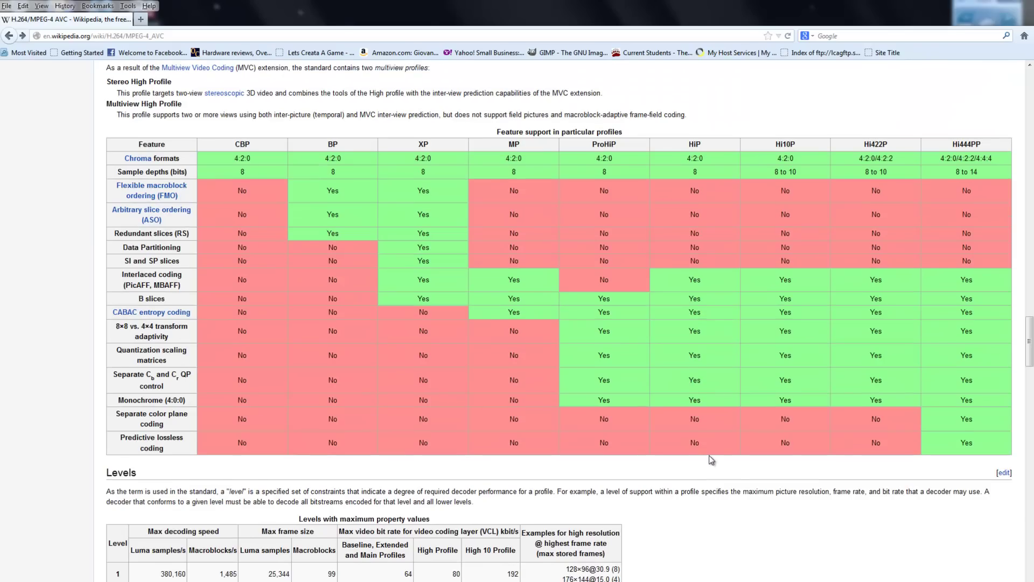
pyautogui.scroll(20, 710, 459)
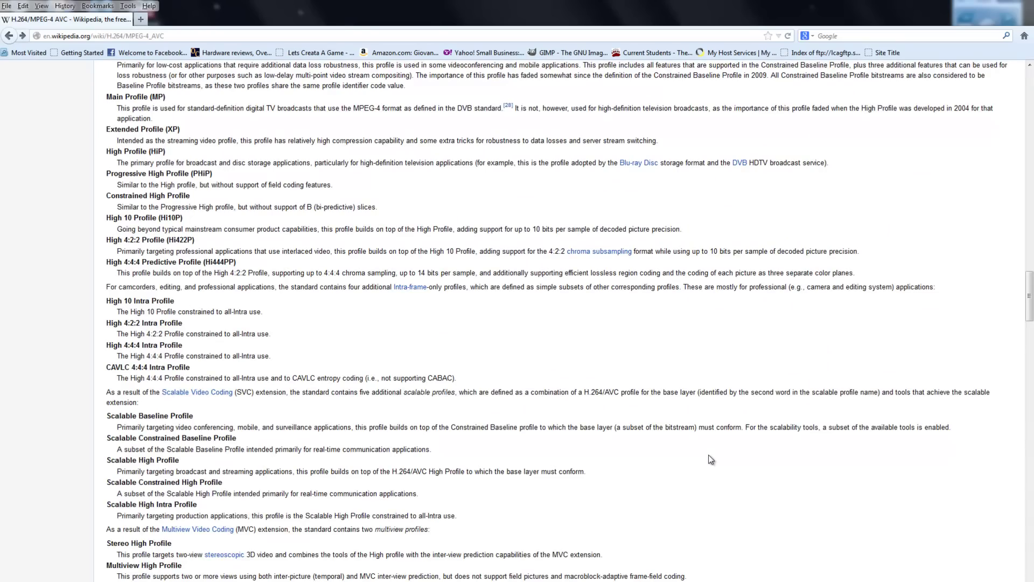
pyautogui.scroll(-20, 708, 458)
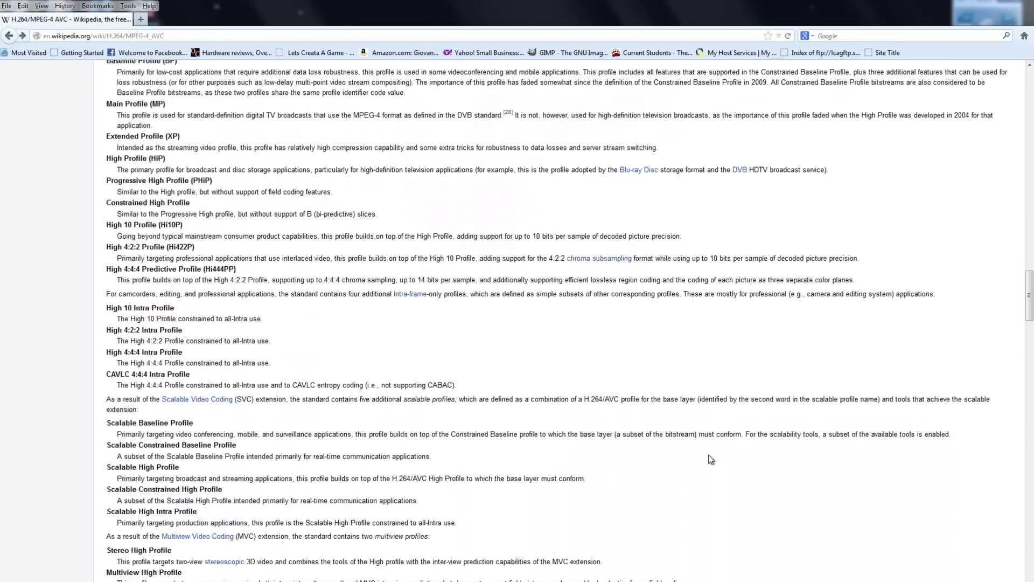
pyautogui.scroll(6, 710, 459)
pyautogui.scroll(20, 709, 455)
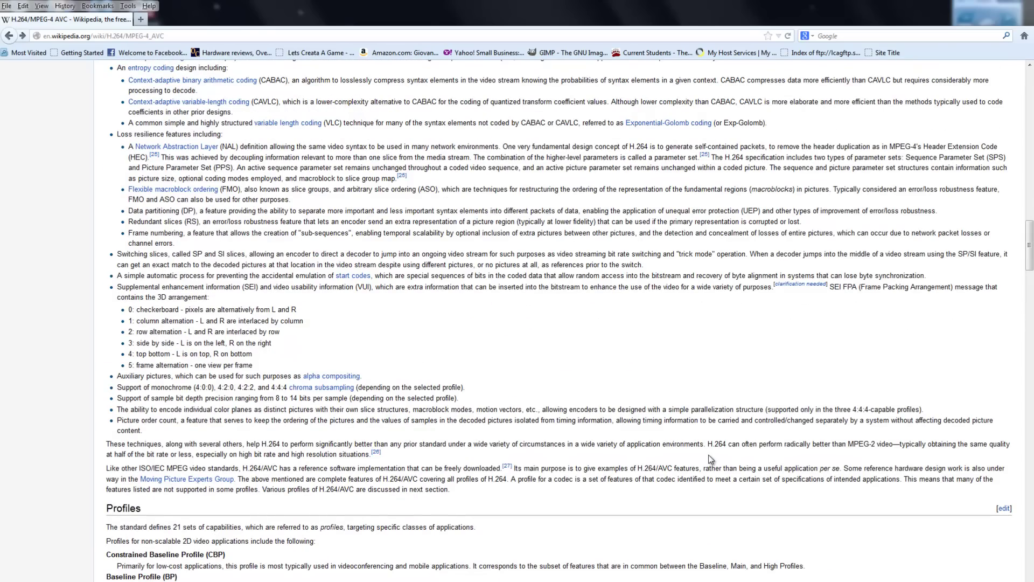
pyautogui.scroll(6, 710, 459)
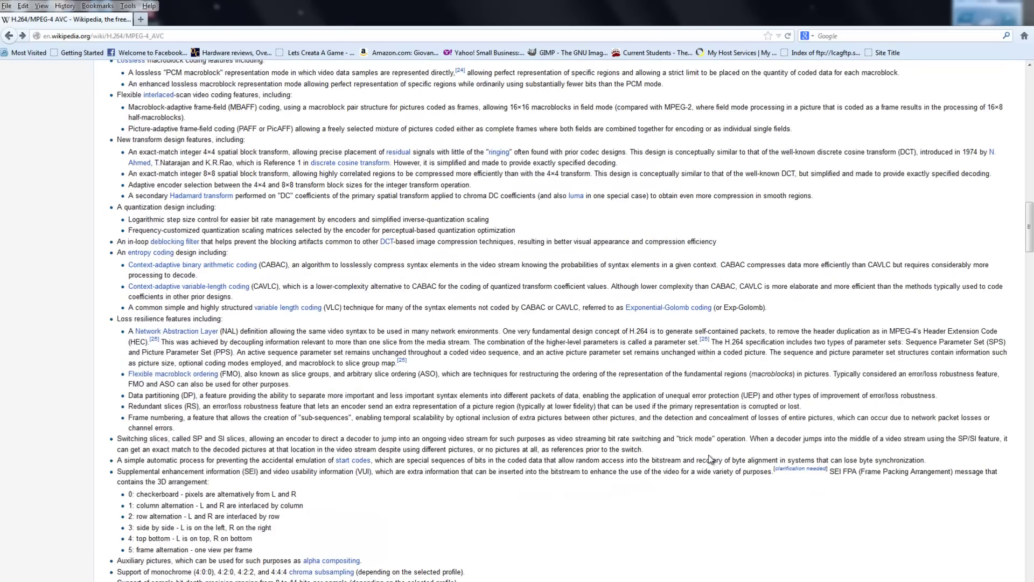
pyautogui.scroll(4, 709, 459)
pyautogui.scroll(6, 710, 455)
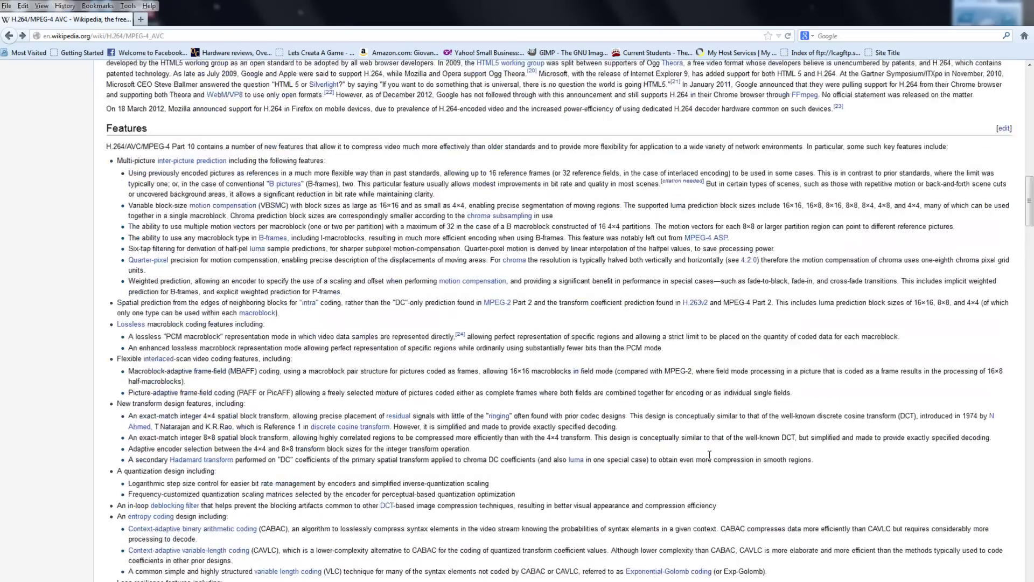
pyautogui.scroll(-20, 711, 459)
pyautogui.scroll(-20, 710, 459)
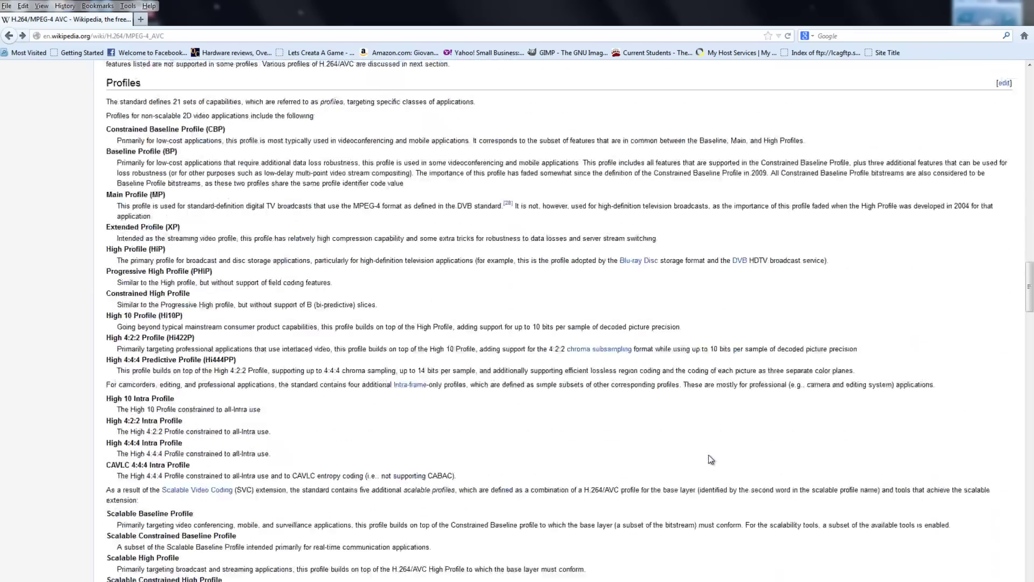
# Examine the H.264 Levels table for maximum bit rates, resolutions and frame rates at each level.
pyautogui.scroll(-10, 708, 455)
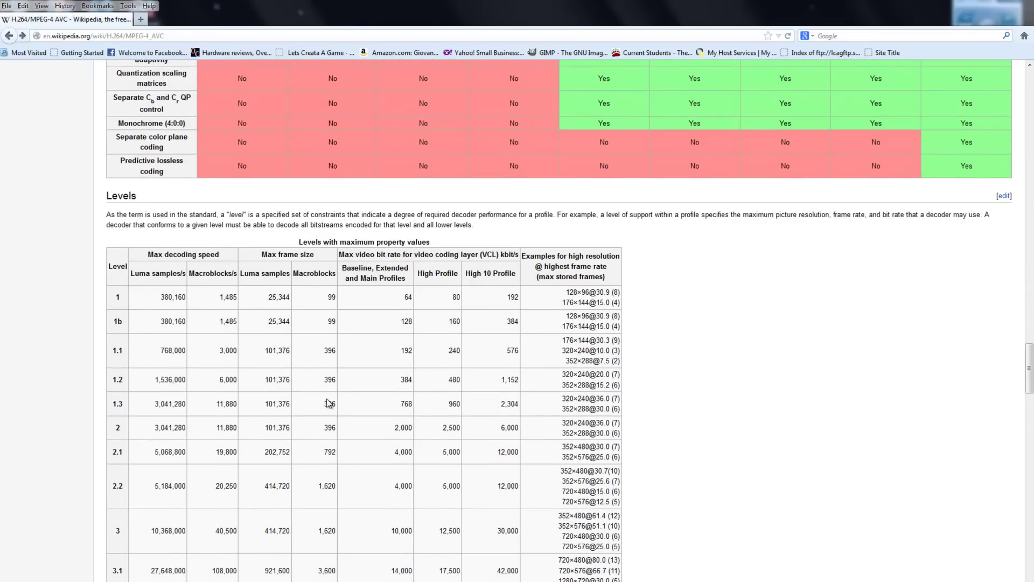
pyautogui.scroll(-4, 327, 401)
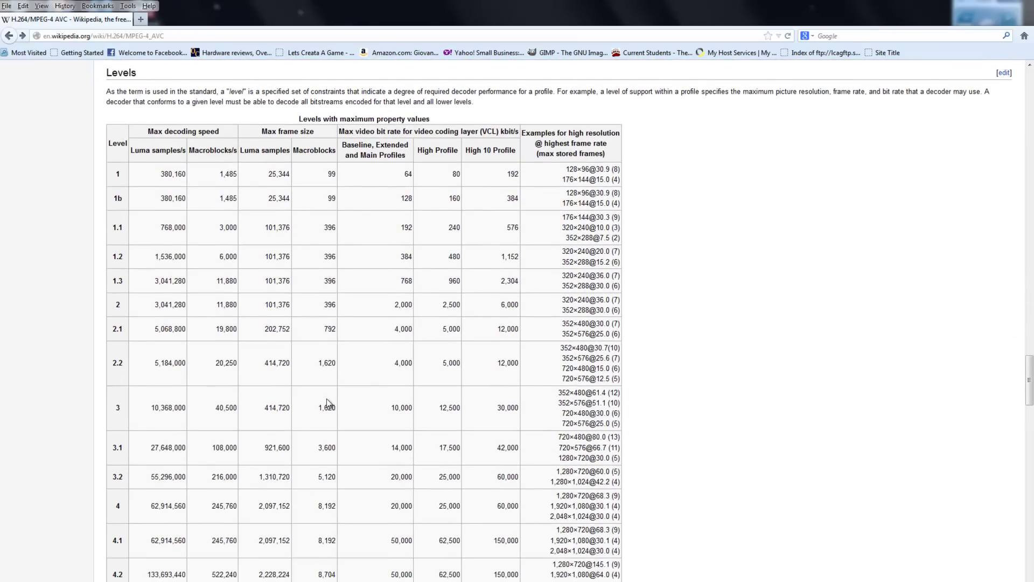
pyautogui.scroll(-2, 326, 401)
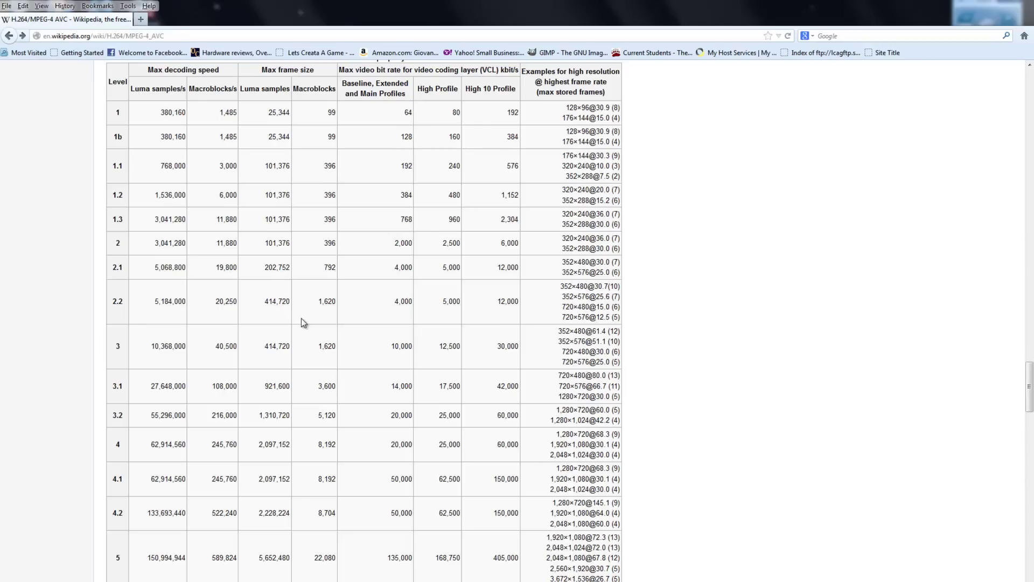
pyautogui.scroll(-2, 302, 319)
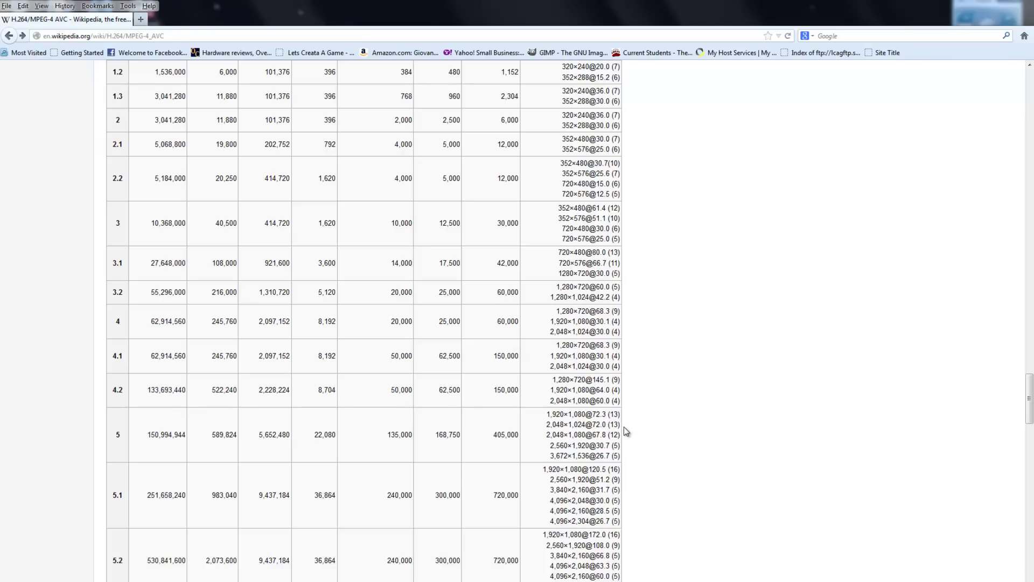
pyautogui.scroll(5, 624, 427)
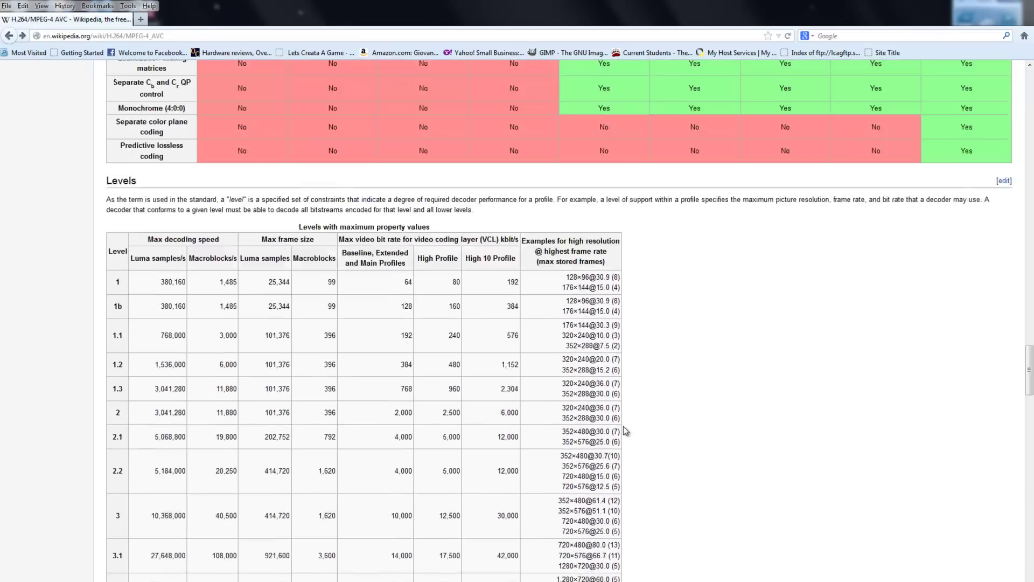
pyautogui.scroll(-7, 622, 425)
pyautogui.scroll(3, 622, 426)
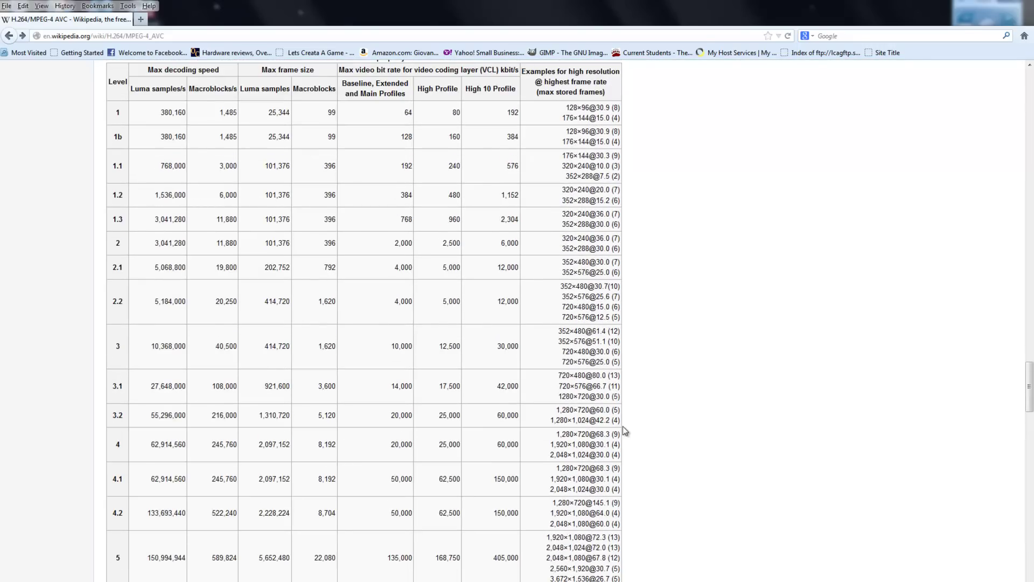
pyautogui.scroll(7, 623, 425)
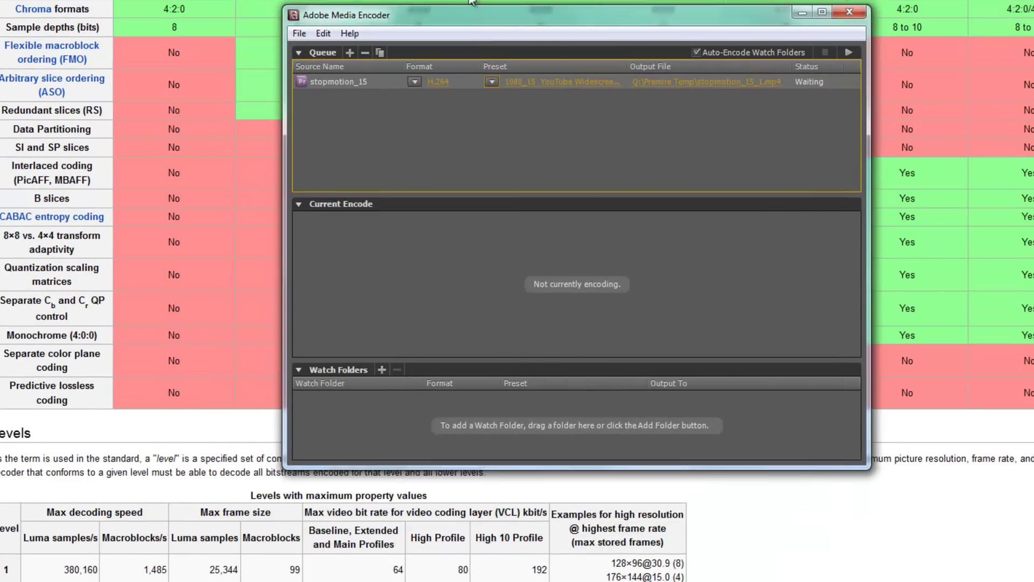
# Enlarge the Adobe Media Encoder window and open the queued stopmotion_15 item's export settings in a larger dialog.
pyautogui.moveTo(472, 1); pyautogui.dragTo(449, 0)
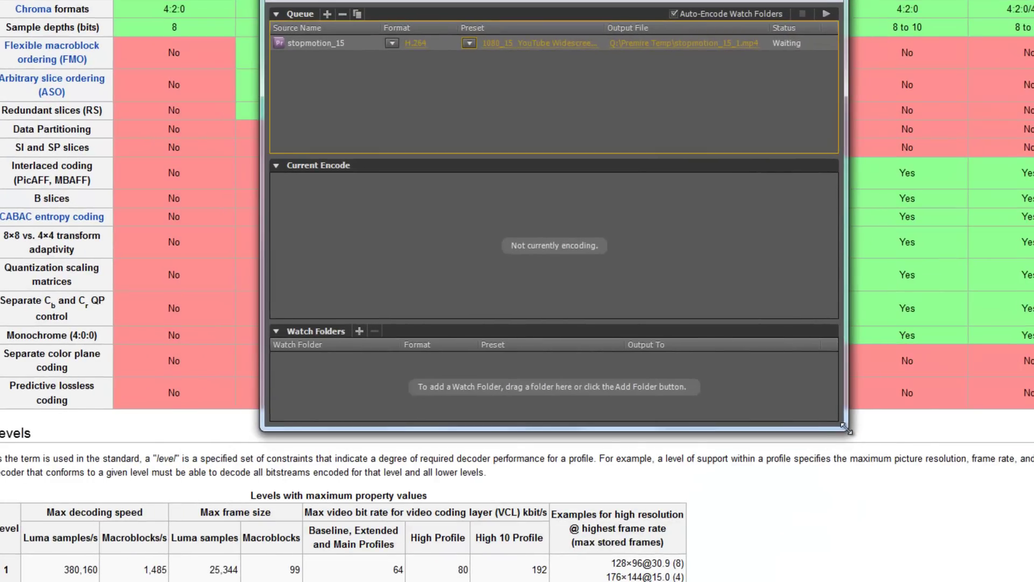
pyautogui.moveTo(847, 430); pyautogui.dragTo(919, 495)
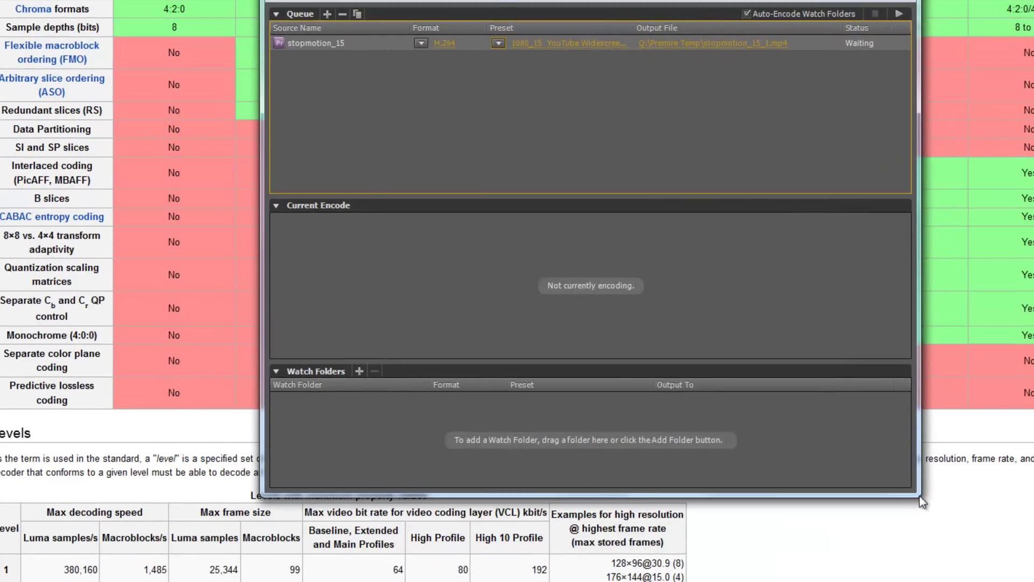
pyautogui.click(584, 43)
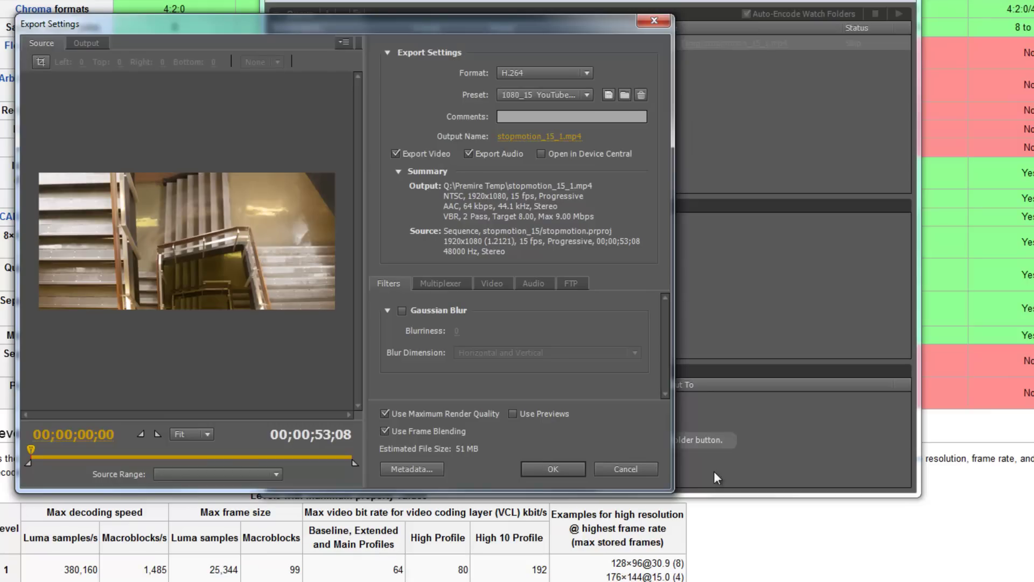
pyautogui.moveTo(671, 489); pyautogui.dragTo(807, 539)
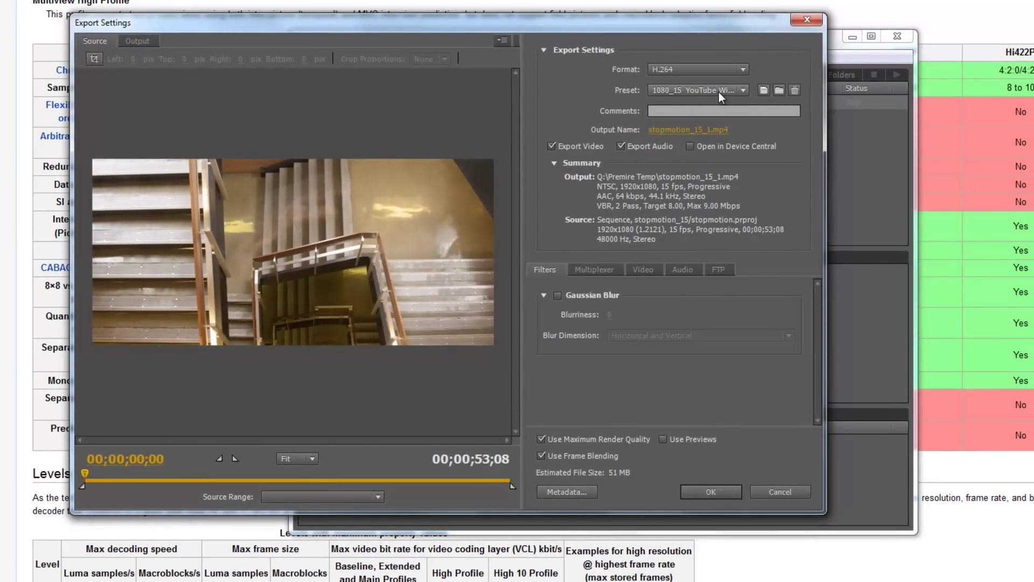
# Review the video export settings, including frame rate, profile, level, bitrate encoding options and target and maximum bitrates.
pyautogui.click(649, 270)
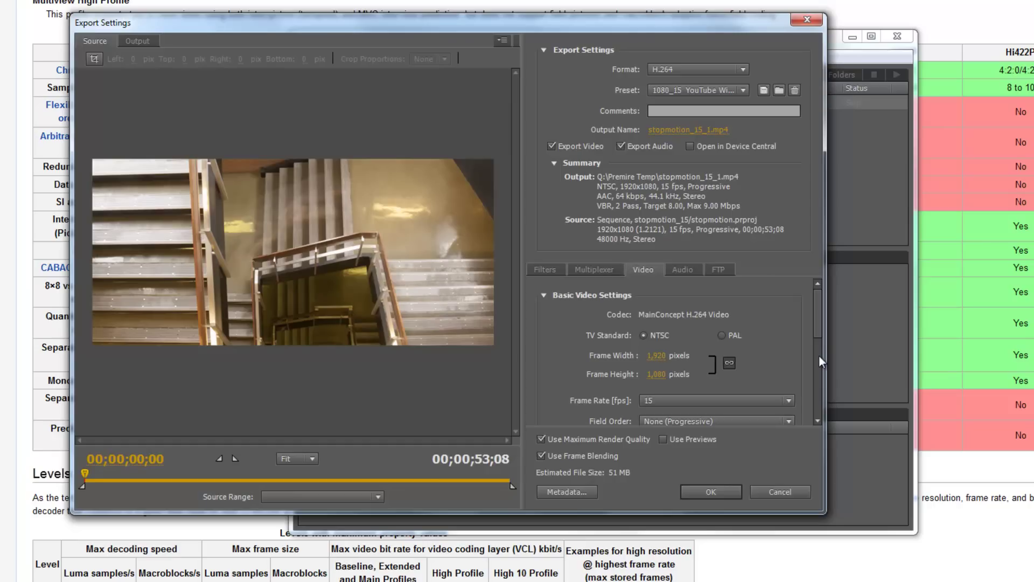
pyautogui.scroll(-5, 814, 366)
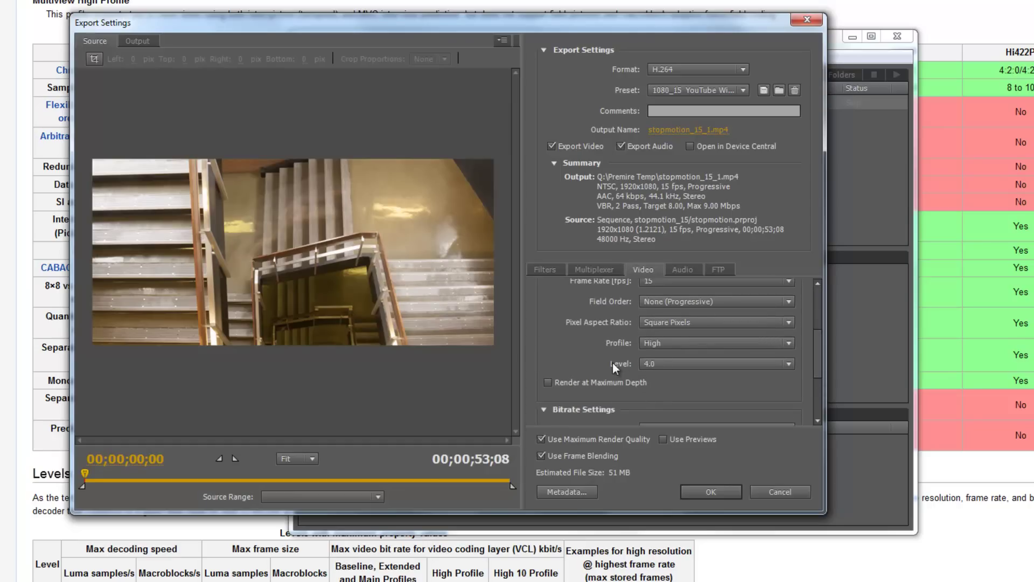
pyautogui.moveTo(818, 347); pyautogui.dragTo(813, 332)
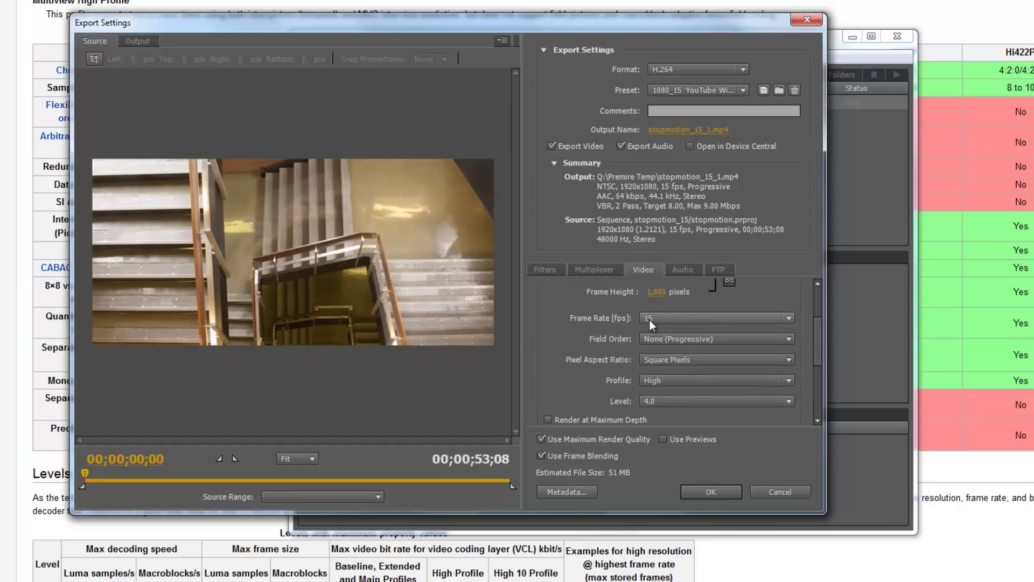
pyautogui.moveTo(819, 330); pyautogui.dragTo(805, 379)
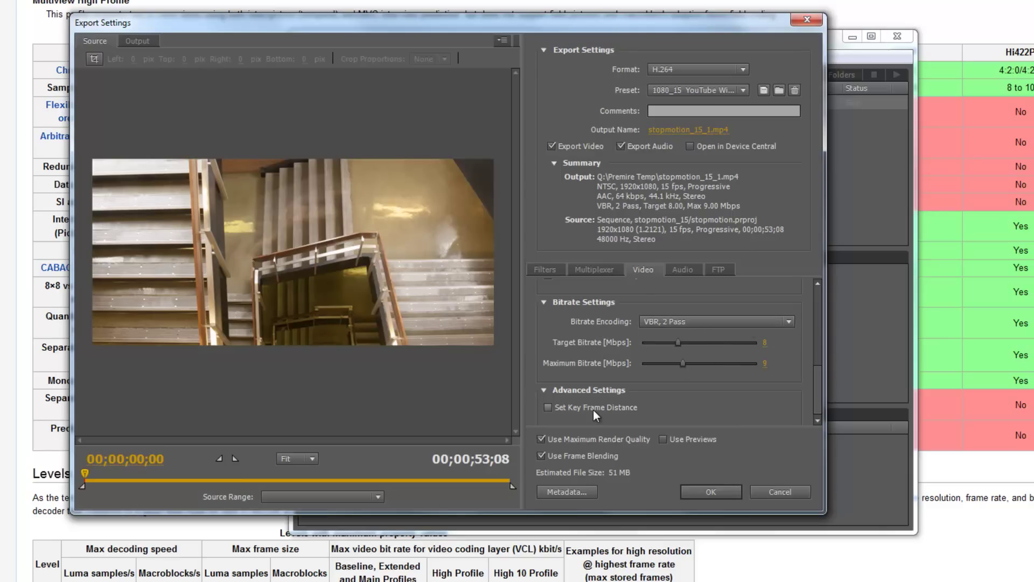
pyautogui.click(700, 318)
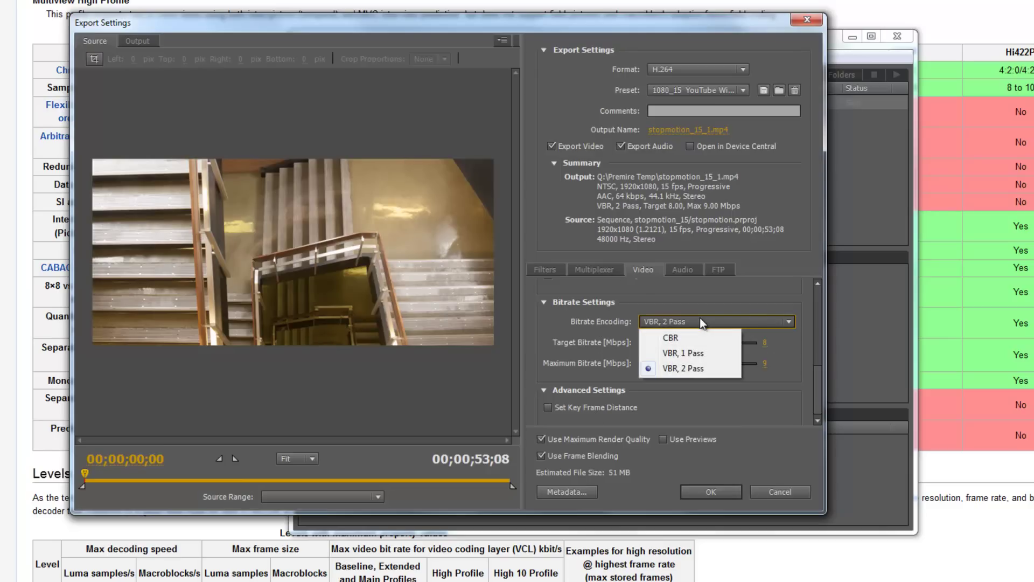
pyautogui.click(735, 293)
pyautogui.moveTo(820, 379)
pyautogui.mouseDown()
pyautogui.moveTo(826, 270)
pyautogui.moveTo(810, 385)
pyautogui.mouseUp()
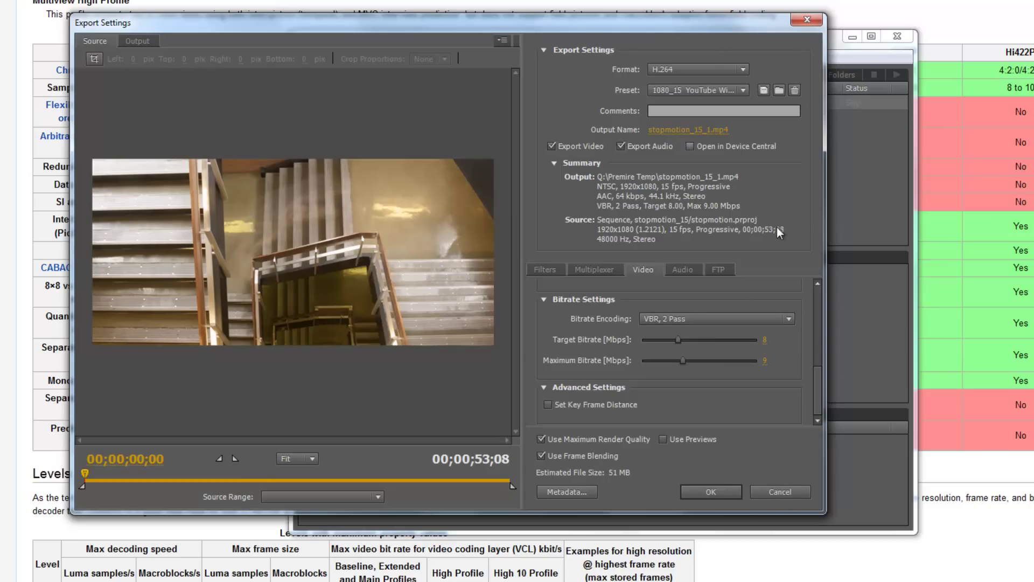
pyautogui.moveTo(816, 371)
pyautogui.mouseDown()
pyautogui.moveTo(816, 344)
pyautogui.moveTo(809, 387)
pyautogui.mouseUp()
# Check the Multiplexer, Audio, FTP and Filters export settings and close the dialog without applying changes.
pyautogui.click(588, 272)
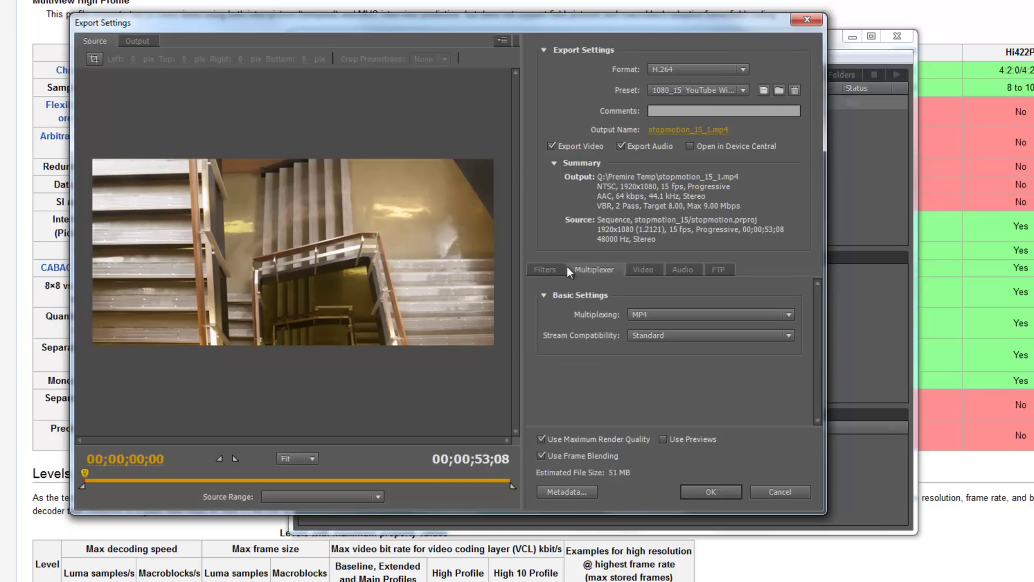
pyautogui.click(554, 269)
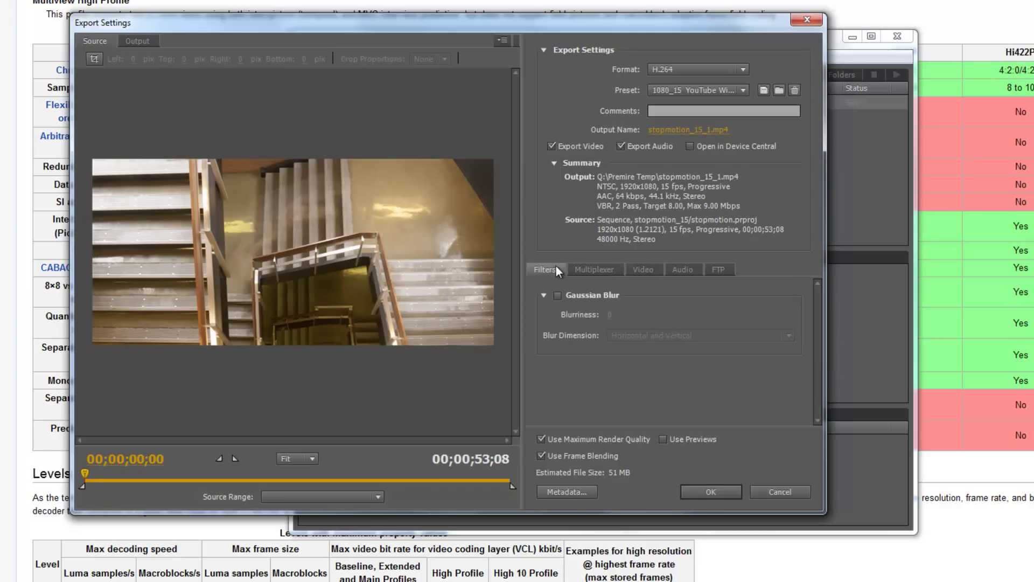
pyautogui.click(683, 269)
pyautogui.click(708, 270)
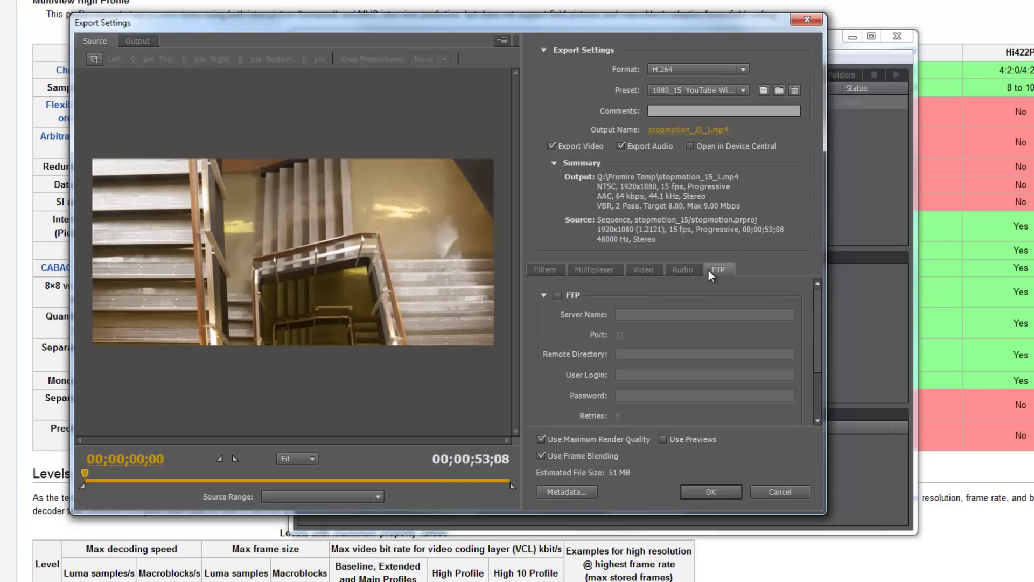
pyautogui.click(556, 270)
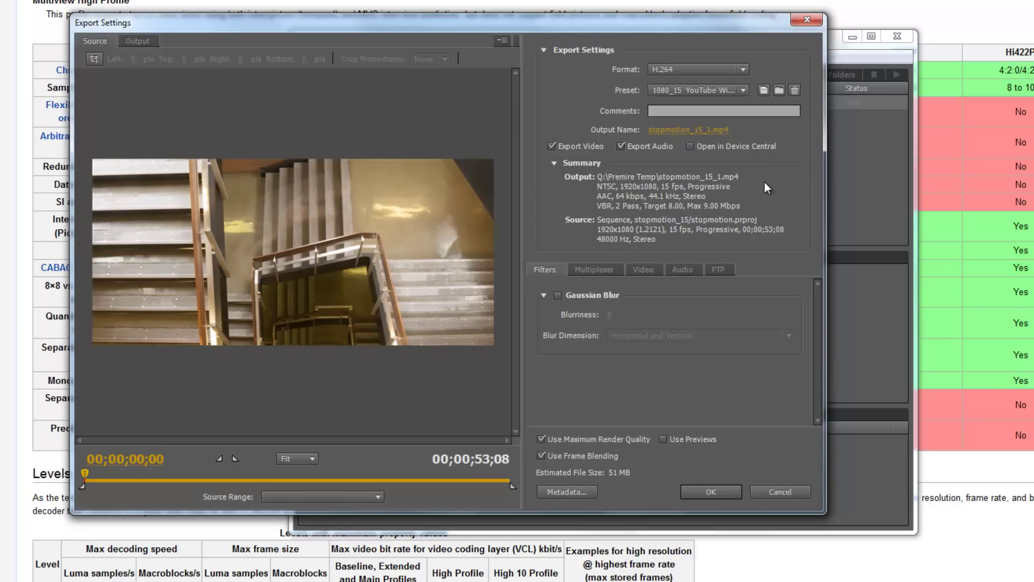
pyautogui.click(782, 492)
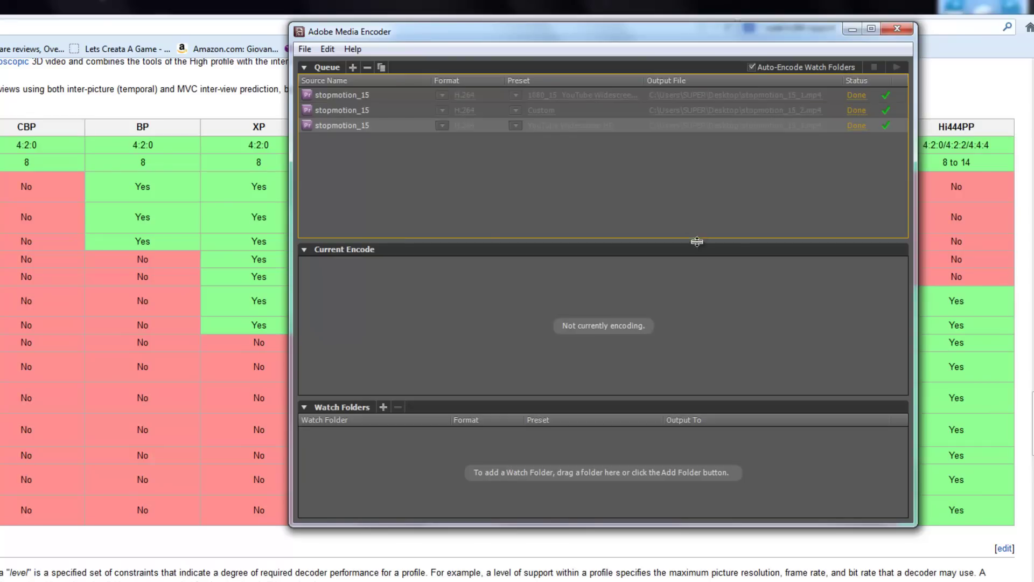
# Compare the presets and encoding times of the three stopmotion_15 queue items, and move the encoder window aside.
pyautogui.moveTo(855, 95)
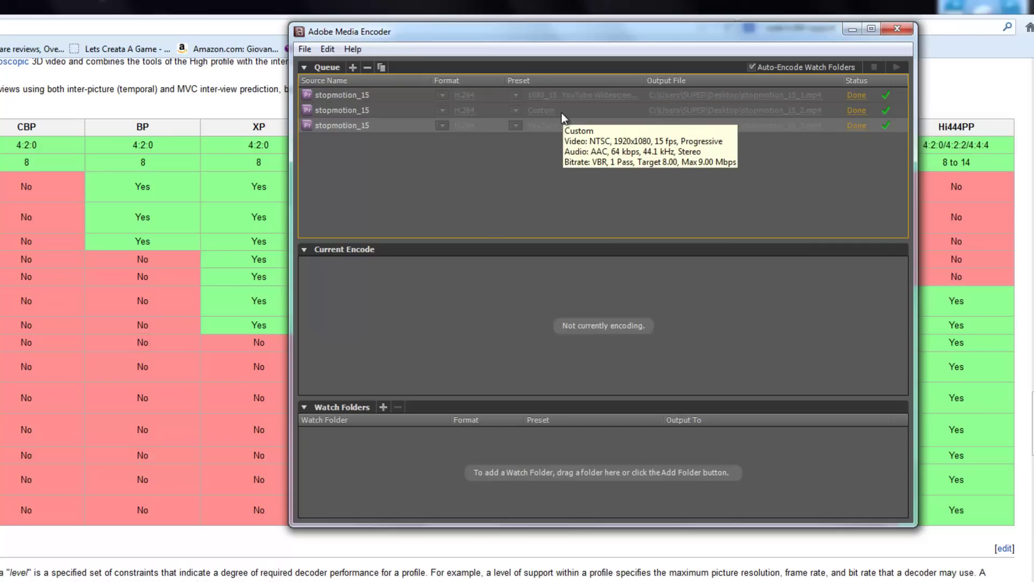
pyautogui.moveTo(568, 107)
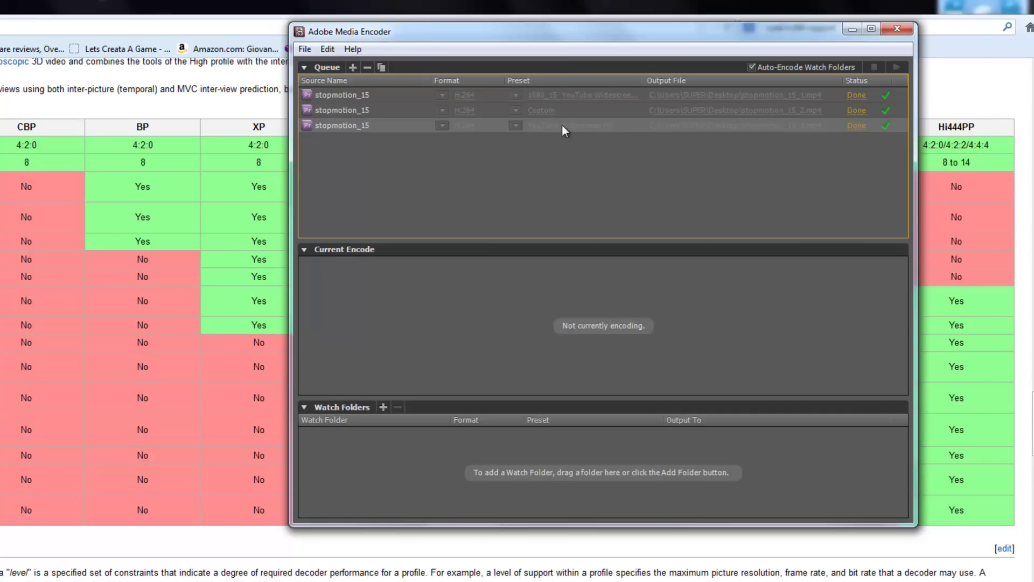
pyautogui.moveTo(595, 129)
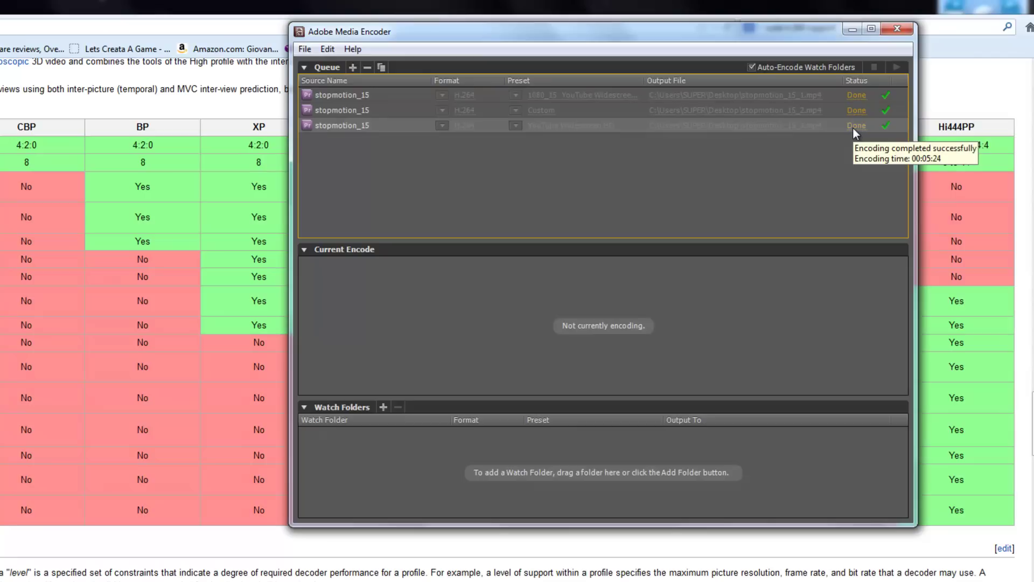
pyautogui.moveTo(554, 129)
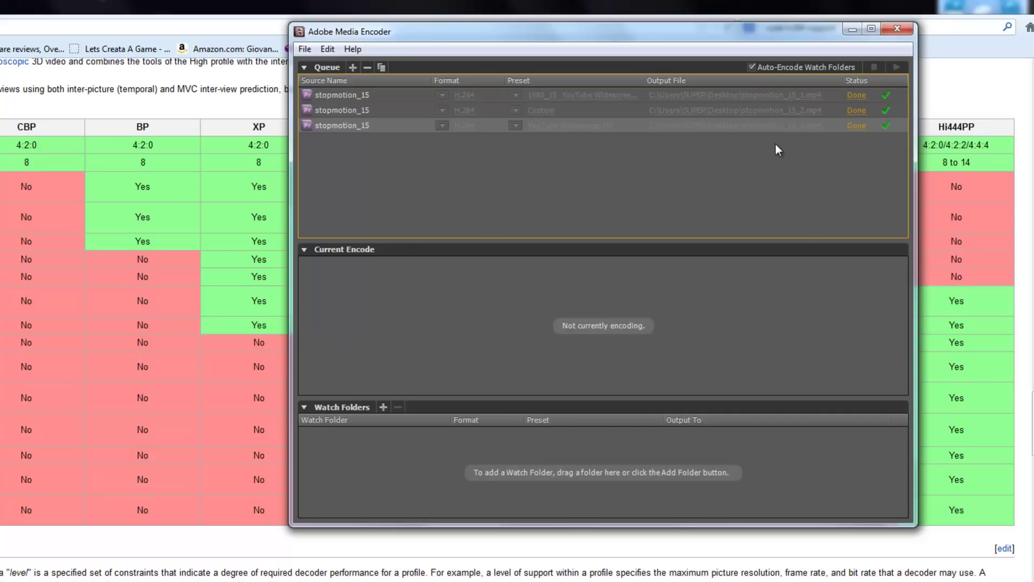
pyautogui.moveTo(856, 132)
pyautogui.moveTo(430, 22); pyautogui.dragTo(230, 86)
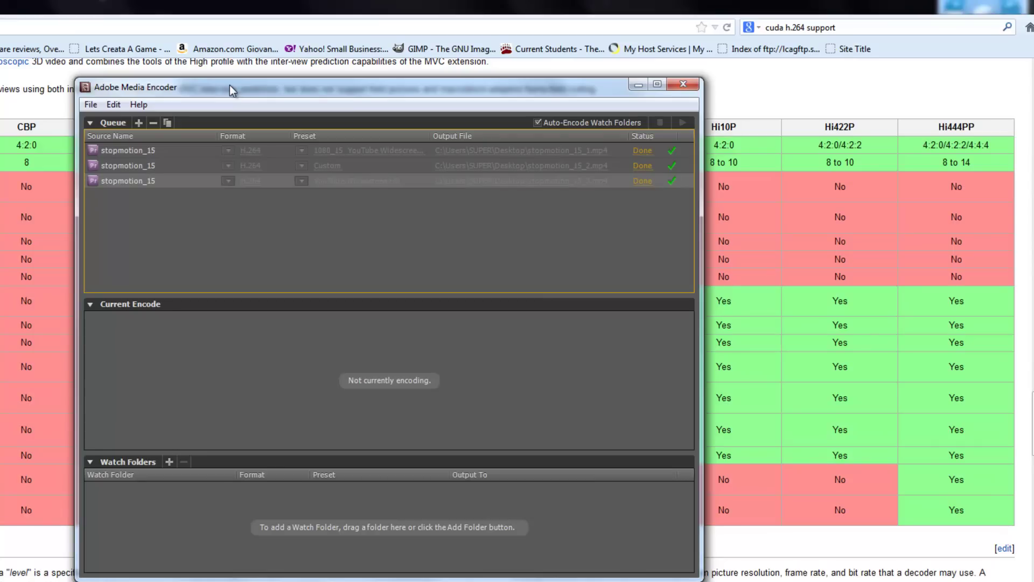